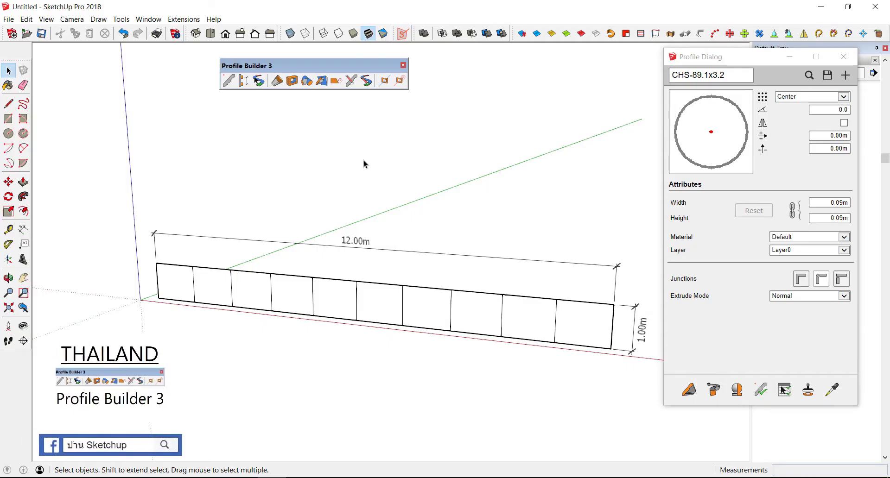
- Start editing the profile member's path and orbit the view around the wall frame
scroll(574, 392, "up", 1)
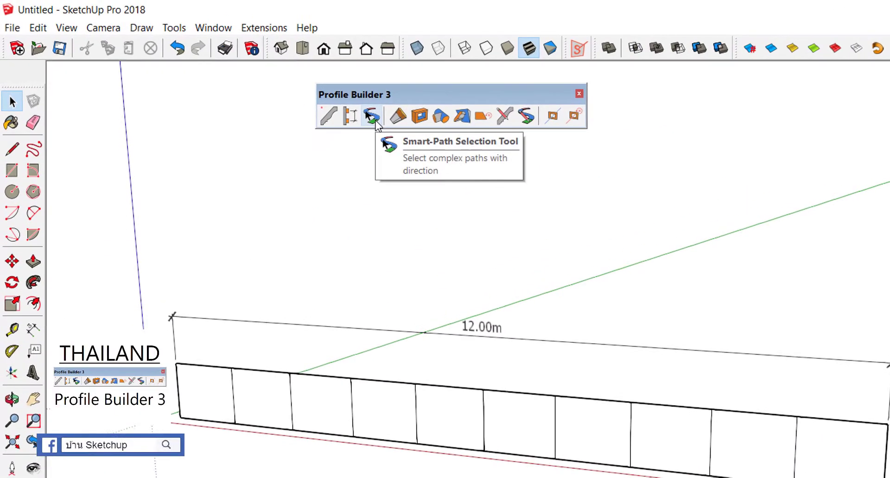
left_click(524, 118)
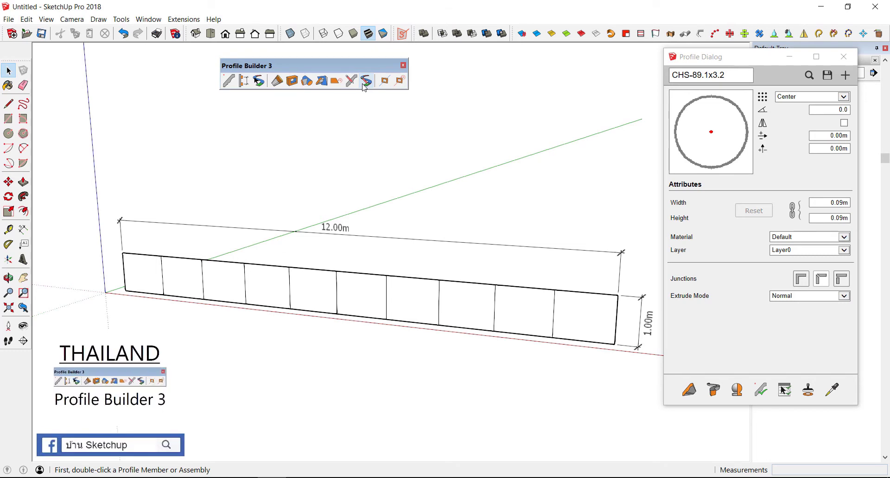
middle_click_drag(148, 209, 179, 223)
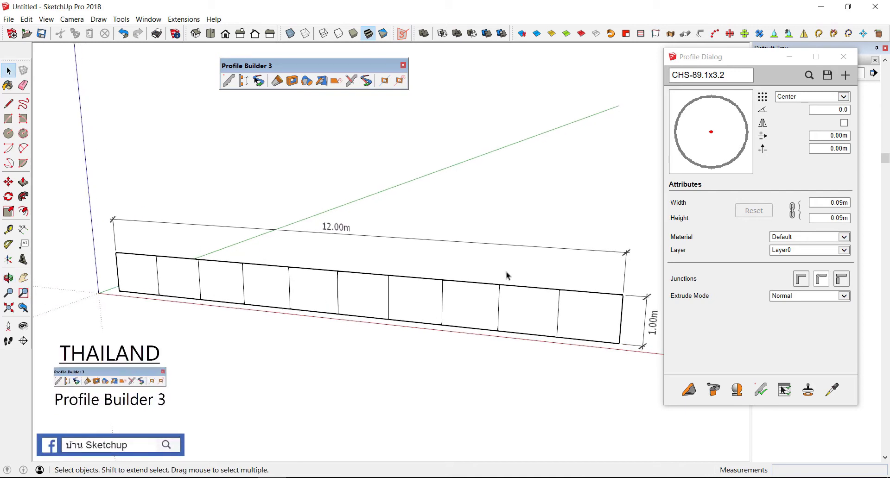
mouse_move(122, 246)
left_mouse_down()
mouse_move(603, 277)
mouse_move(633, 331)
mouse_move(249, 327)
mouse_move(103, 299)
mouse_move(110, 259)
left_mouse_up()
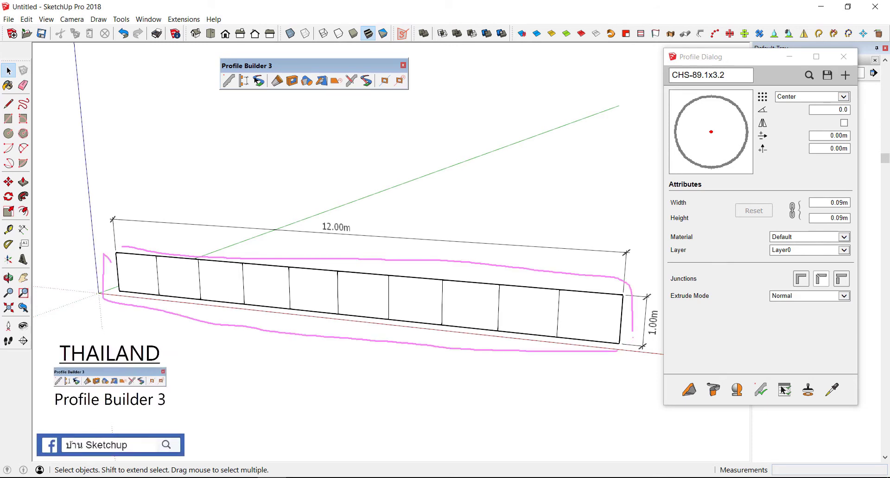
key("Escape")
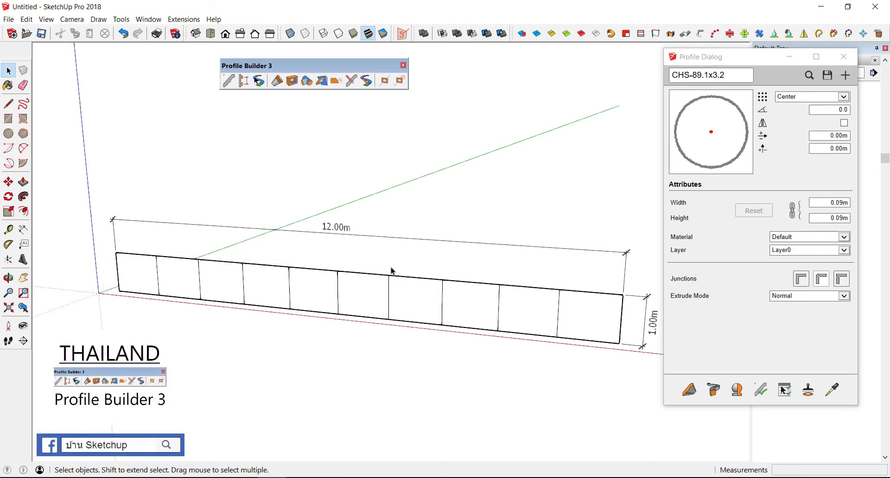
- Select the wall's top edge segments one by one from left to right end
left_click(139, 254)
left_click(173, 257, "shift")
left_click(225, 261, "shift")
left_click(278, 266, "shift")
left_click(319, 271, "shift")
left_click(369, 276, "shift")
left_click(423, 282, "shift")
left_click(490, 287, "shift")
left_click(528, 292, "shift")
left_click(570, 294, "shift")
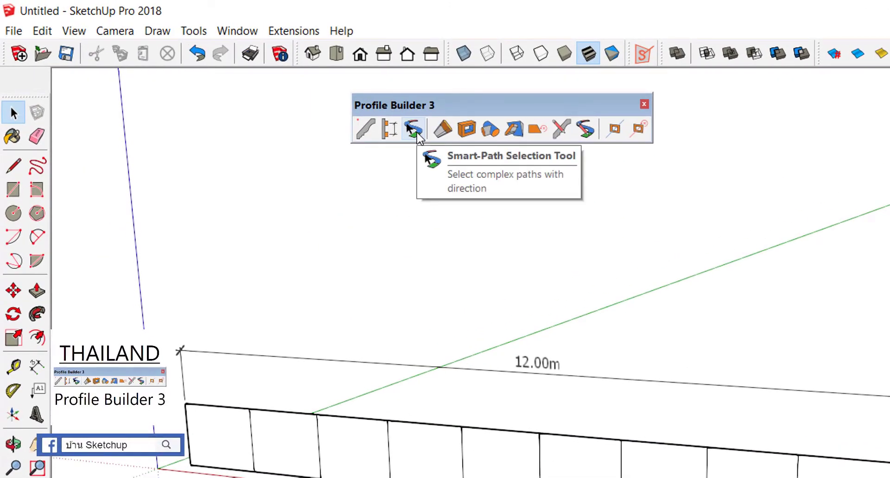
- With Smart-Path Selection, start a directed path at the top-left and extend it along the whole top edge
left_click(415, 131)
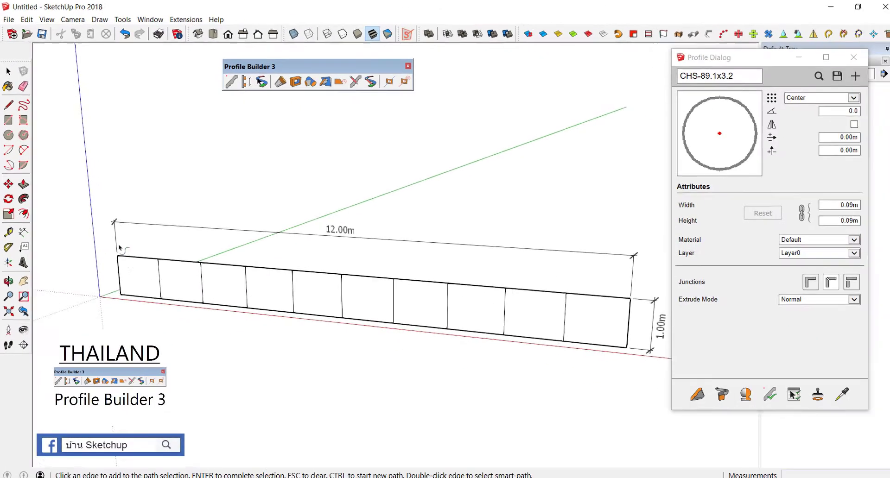
left_click(123, 254)
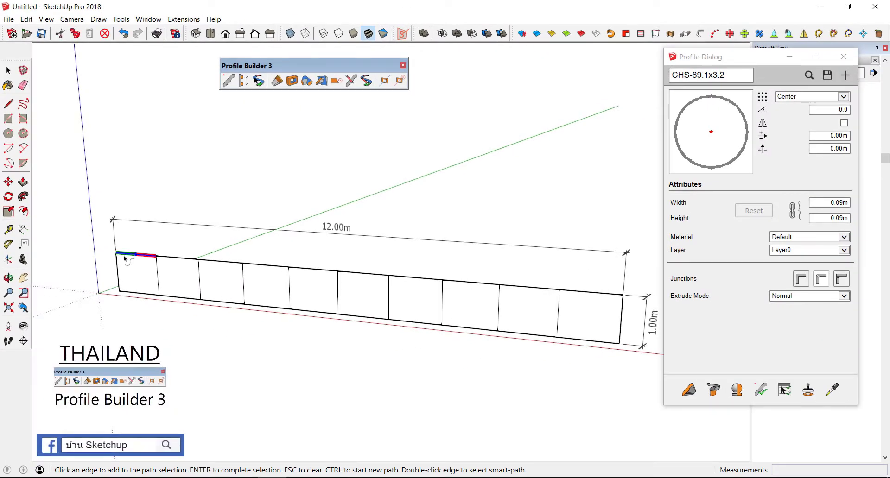
scroll(119, 258, "up", 3)
scroll(120, 259, "up", 3)
scroll(120, 258, "up", 2)
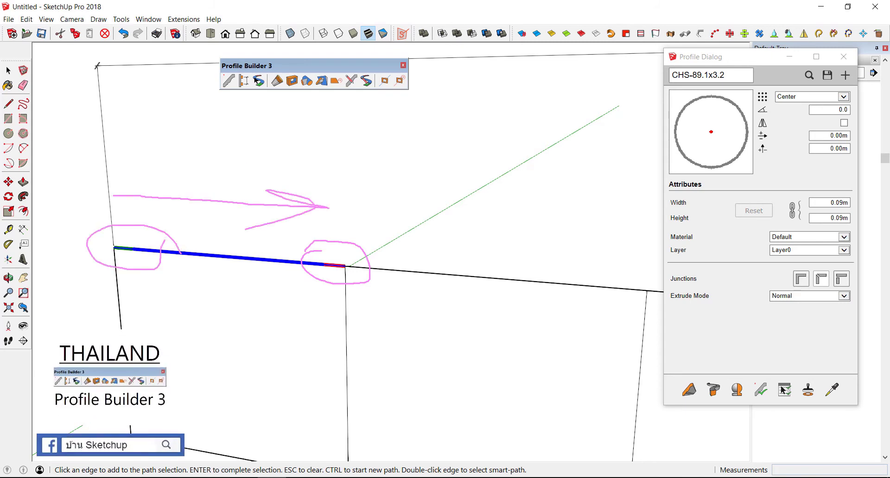
scroll(139, 252, "down", 2)
scroll(147, 255, "down", 3)
scroll(147, 254, "down", 3)
scroll(151, 255, "down", 2)
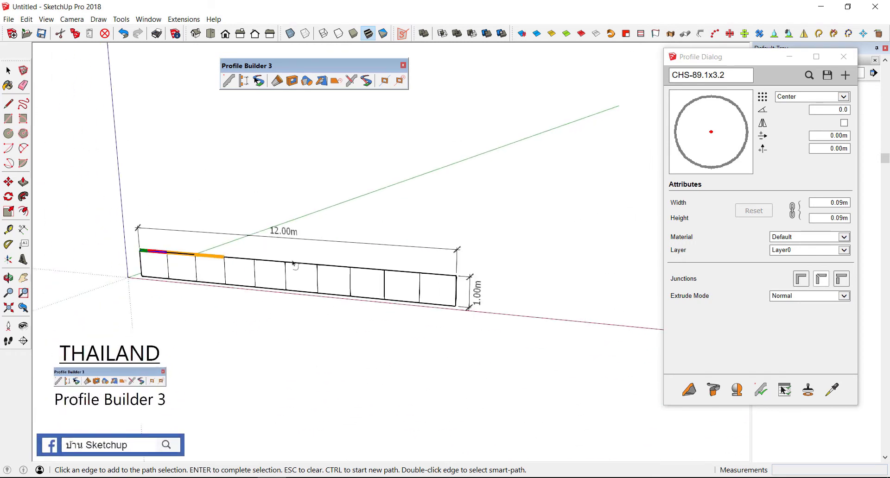
left_click(450, 278)
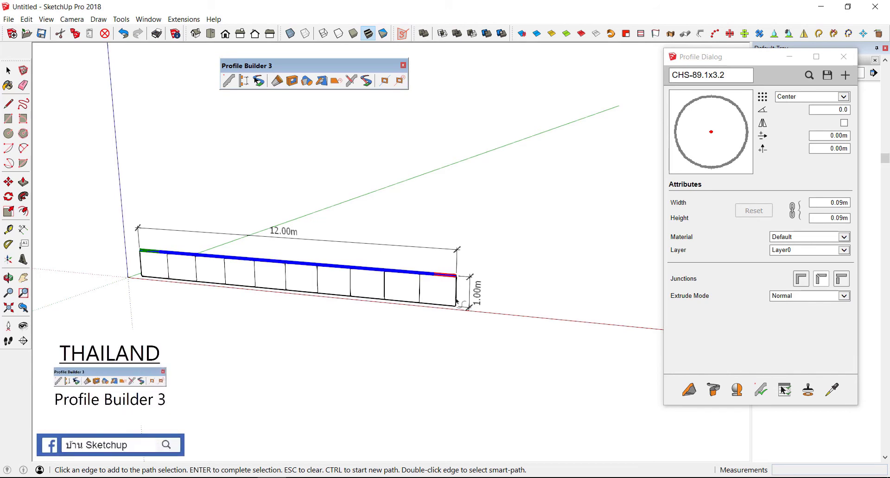
- Add the right, bottom and left edges to close the loop, then build the CHS-89.1x3.2 tube along it
left_click(454, 294)
middle_click_drag(454, 295, 305, 297)
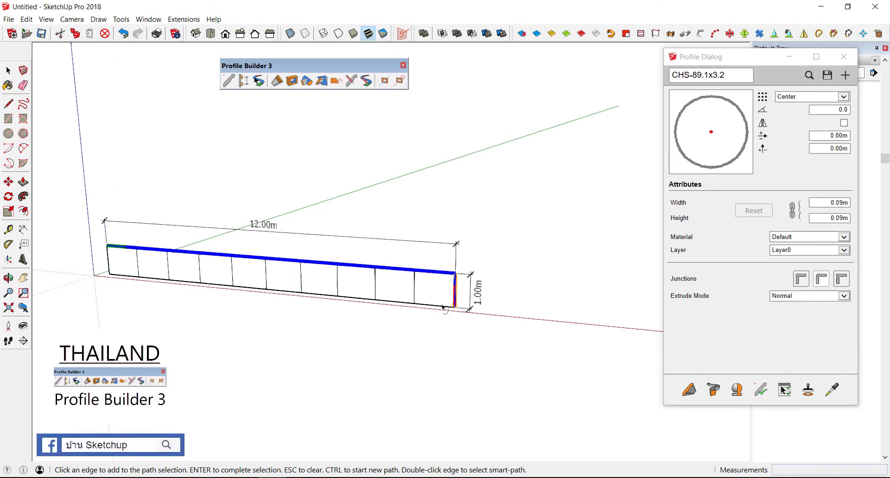
left_click(169, 281)
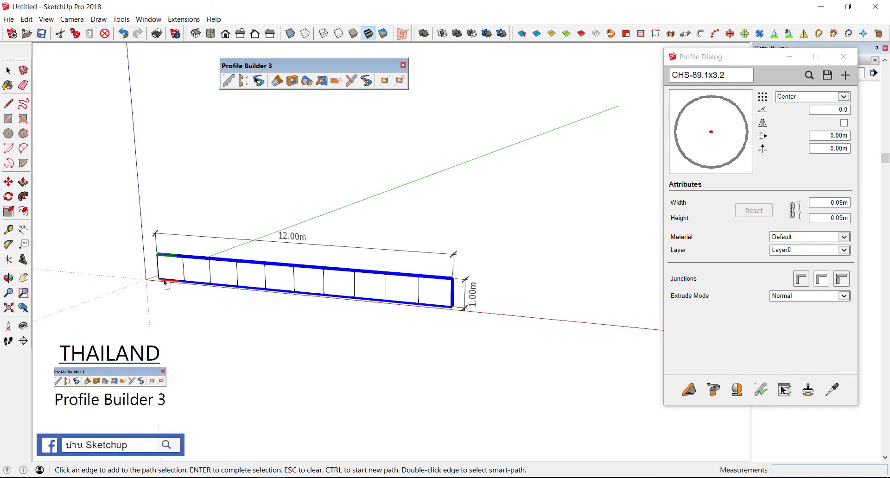
scroll(158, 278, "up", 3)
left_click(156, 269)
scroll(158, 271, "down", 2)
middle_click_drag(158, 271, 366, 276)
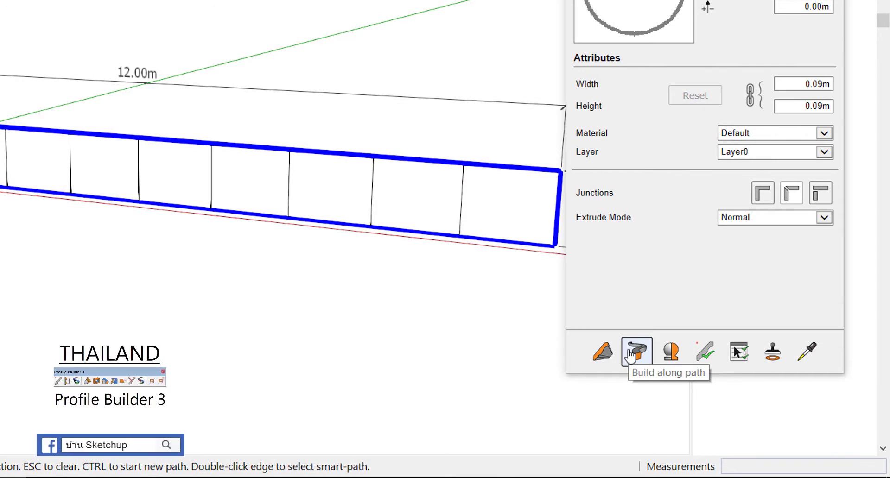
left_click(630, 354)
middle_click_drag(341, 259, 288, 291)
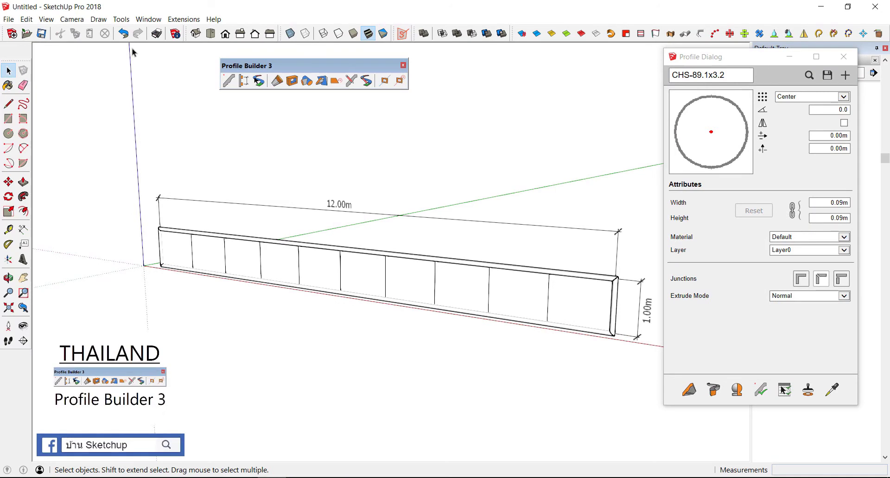
- Undo the perimeter tube and start a new directed path at the fence's top-left edge and first post
left_click(123, 34)
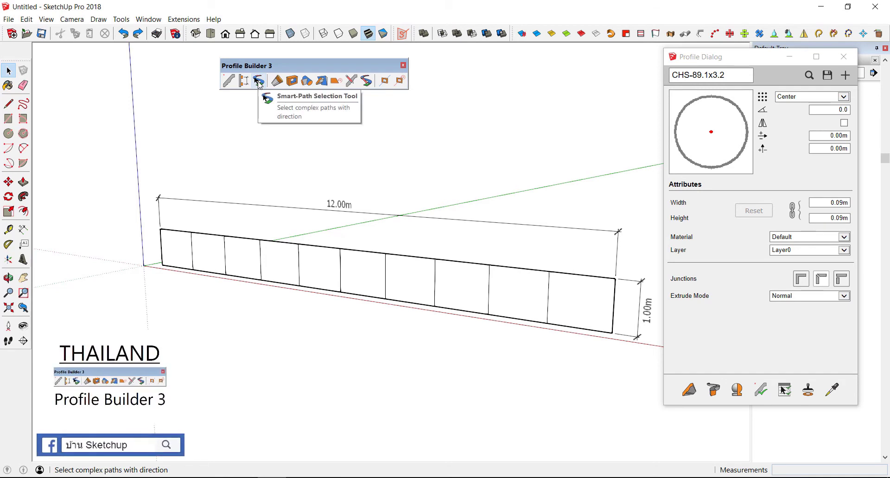
left_click(259, 81)
left_click(173, 230)
scroll(185, 240, "up", 2)
left_click(198, 263)
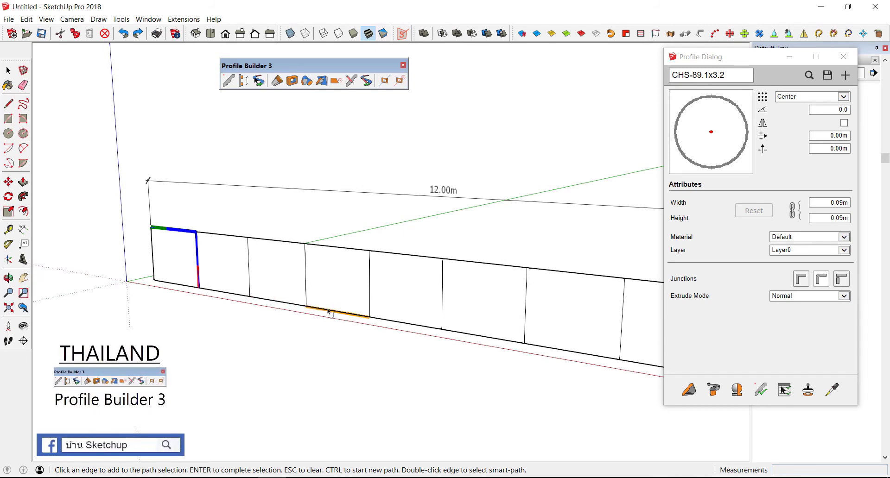
- Extend the path in a zigzag through bottom edges, posts and top edges to the fence's right end
left_click(223, 292)
scroll(291, 315, "up", 1)
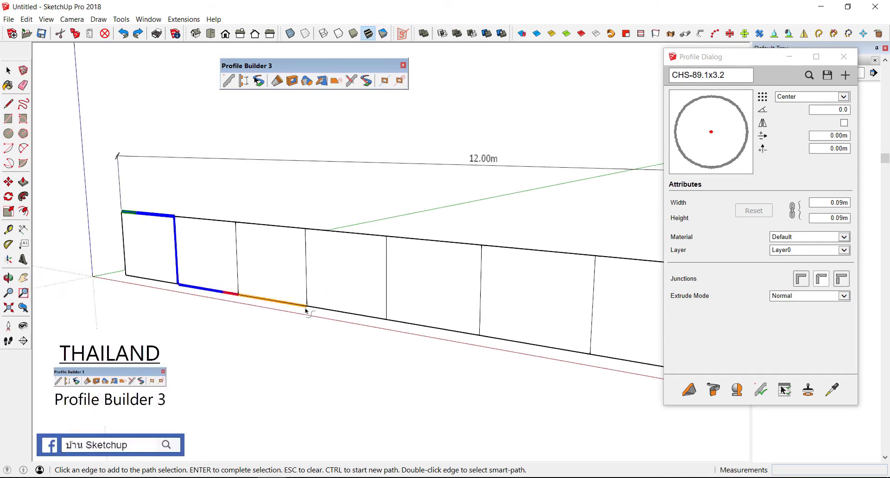
scroll(324, 312, "up", 2)
left_click(329, 311)
scroll(334, 301, "up", 2)
left_click(379, 273)
scroll(330, 238, "down", 1)
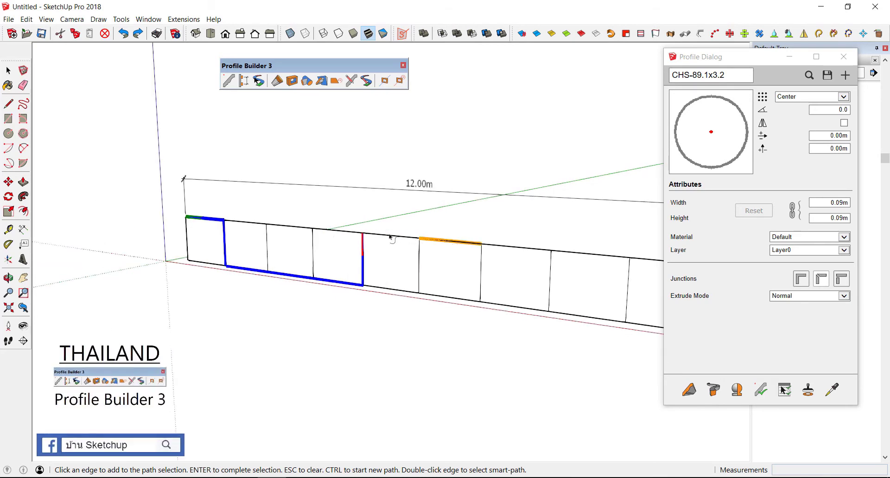
left_click(575, 255)
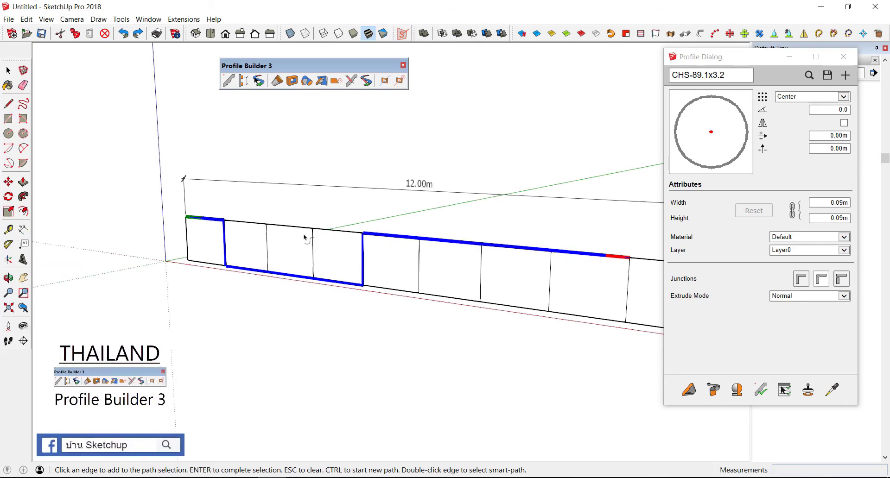
scroll(303, 238, "down", 3)
scroll(429, 264, "up", 2)
left_click(458, 271)
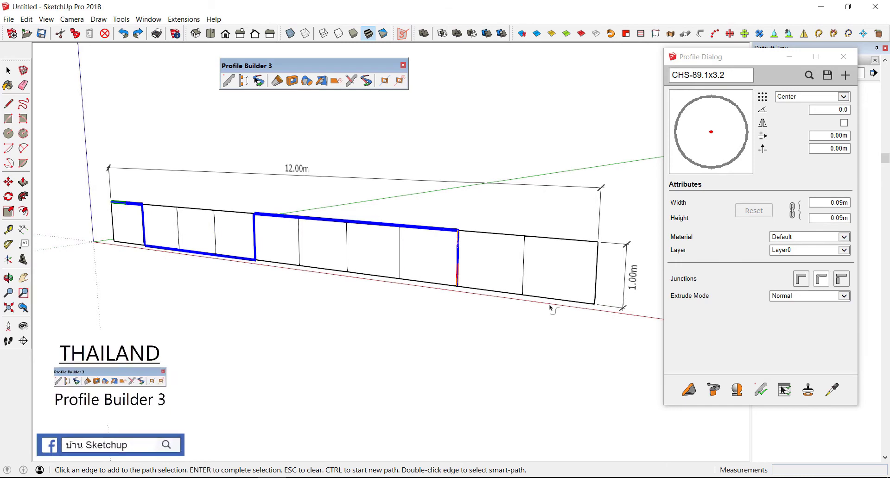
left_click(551, 299)
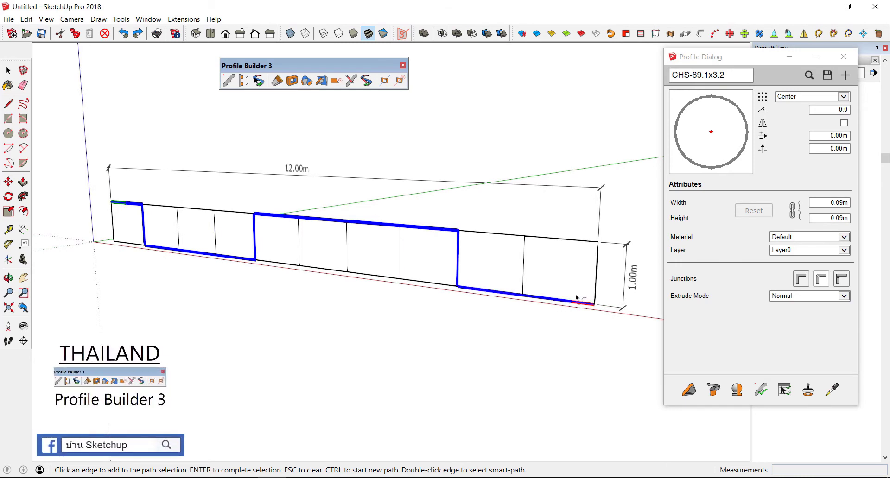
left_click(597, 279)
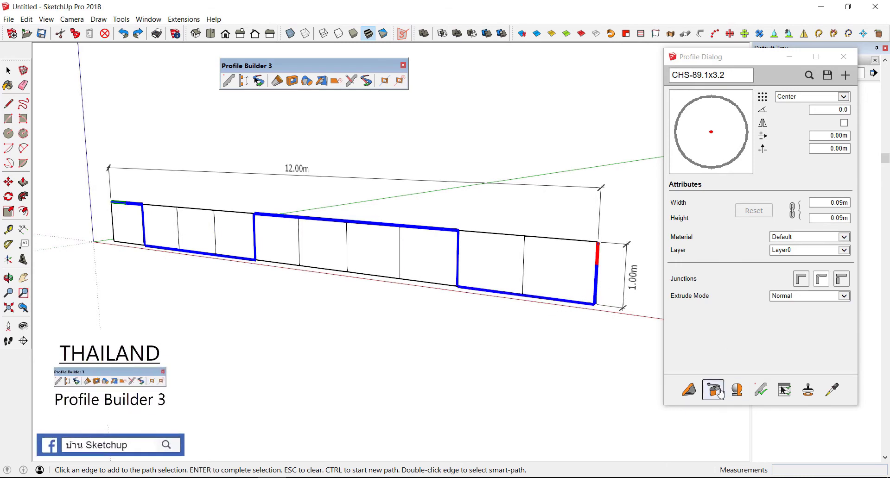
- Build tubes along the zigzag path, inspect them, then undo the build and orbit the bare frame
left_click(713, 390)
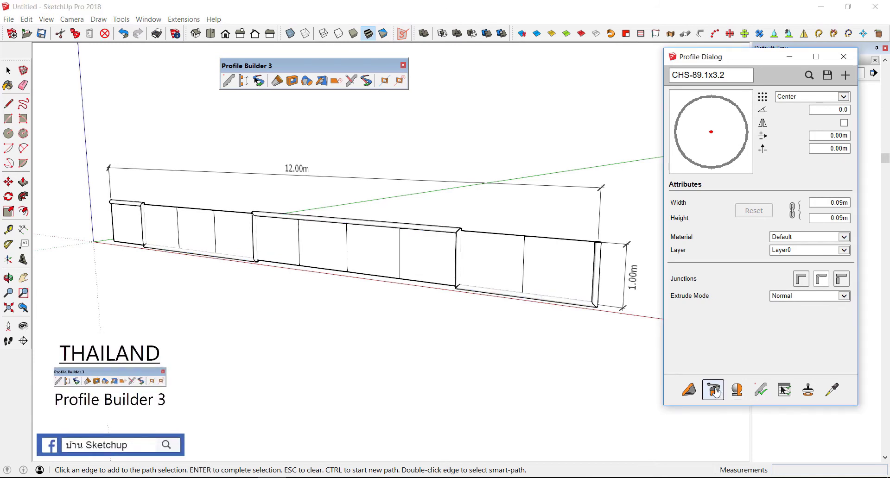
key("space")
triple_click(492, 268)
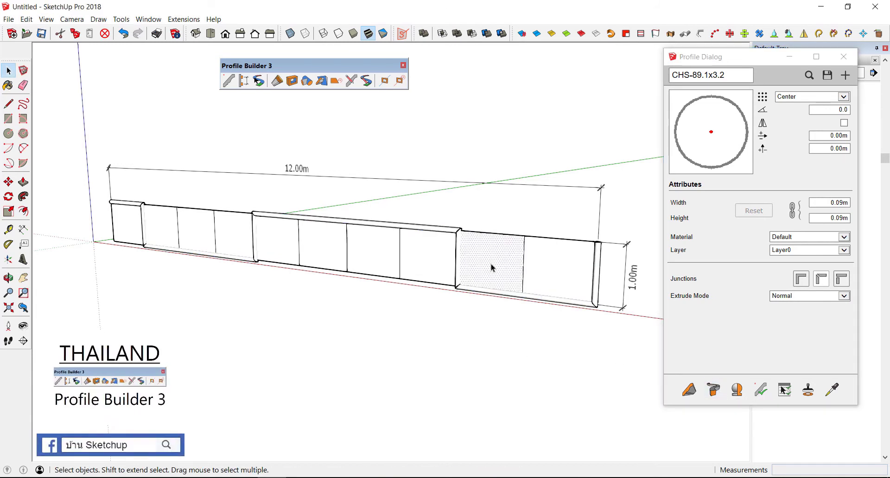
left_click(465, 321)
middle_click_drag(367, 298, 397, 306)
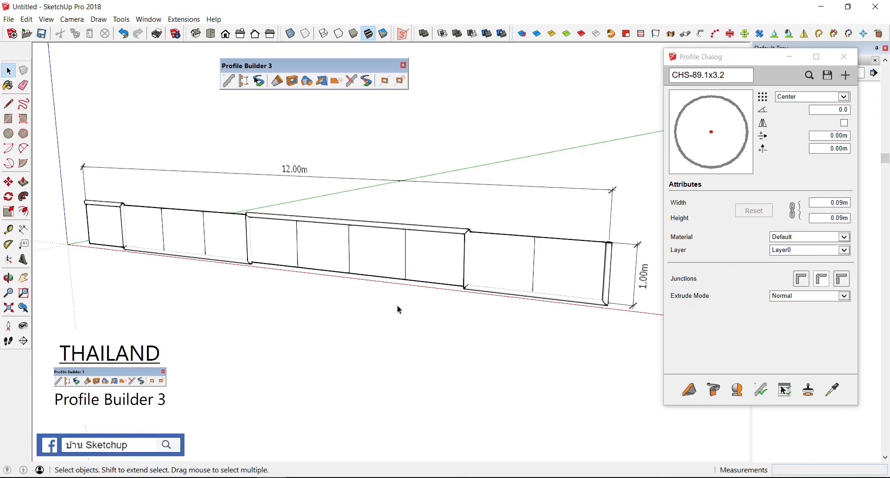
key("ctrl+z")
mouse_move(358, 272)
middle_mouse_down()
mouse_move(377, 281)
mouse_move(352, 278)
mouse_move(273, 236)
middle_mouse_up()
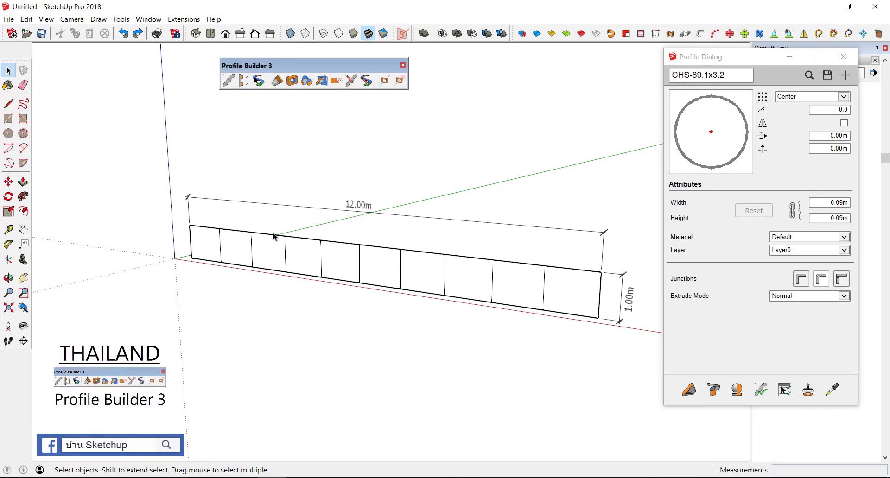
mouse_move(273, 236)
middle_mouse_down()
mouse_move(237, 248)
mouse_move(232, 277)
middle_mouse_up()
scroll(190, 280, "up", 1)
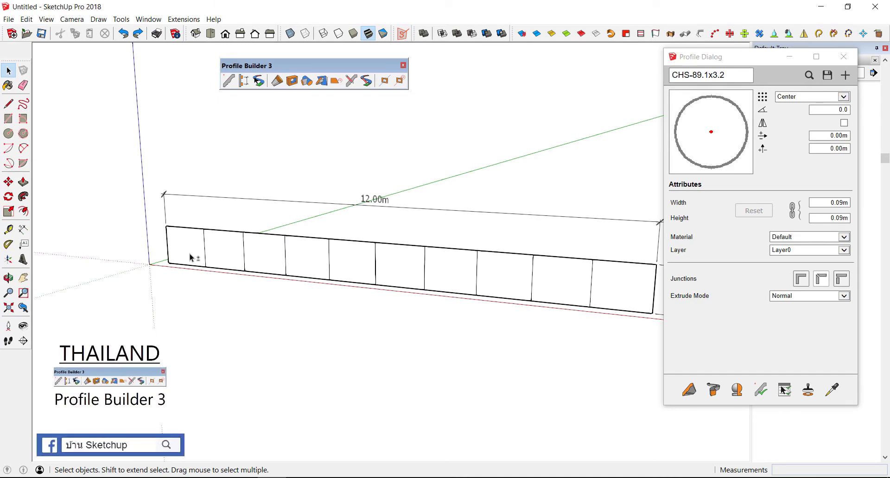
- Select the outer frame outline and the four vertical post edges as a directed path
mouse_move(176, 220)
left_mouse_down()
mouse_move(665, 274)
mouse_move(287, 310)
mouse_move(153, 241)
mouse_move(200, 228)
left_mouse_up()
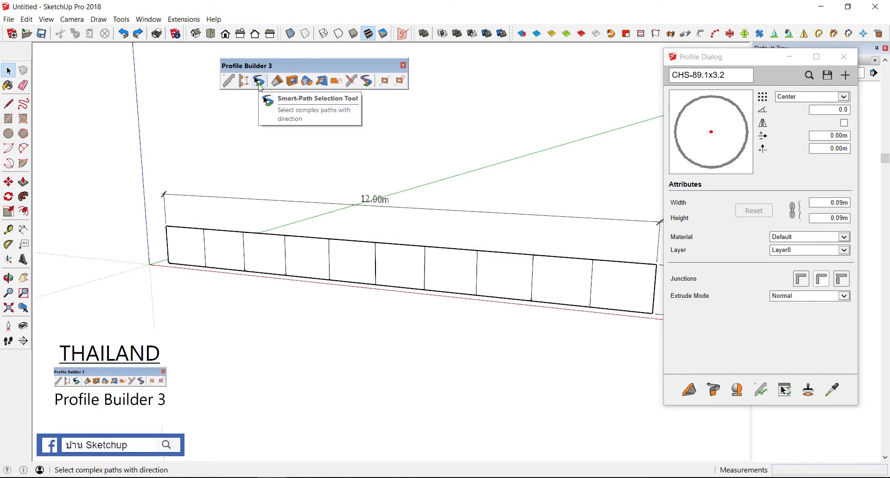
left_click(260, 83)
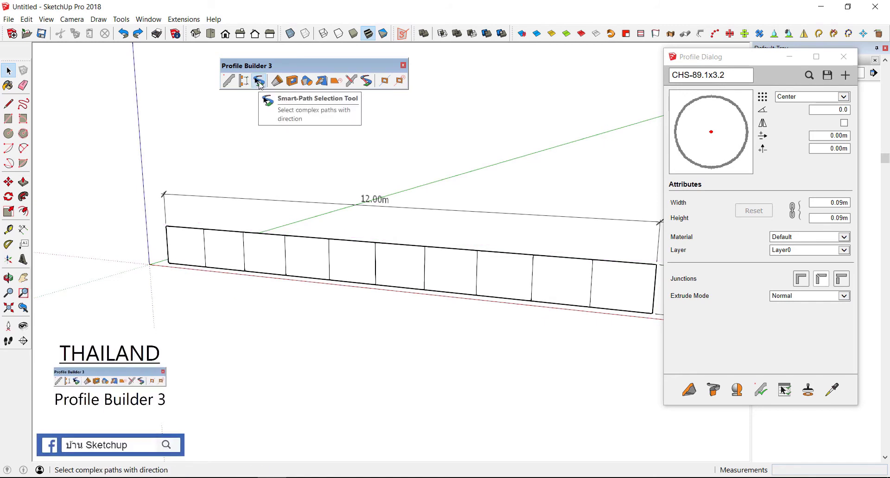
double_click(221, 230)
scroll(192, 234, "down", 3)
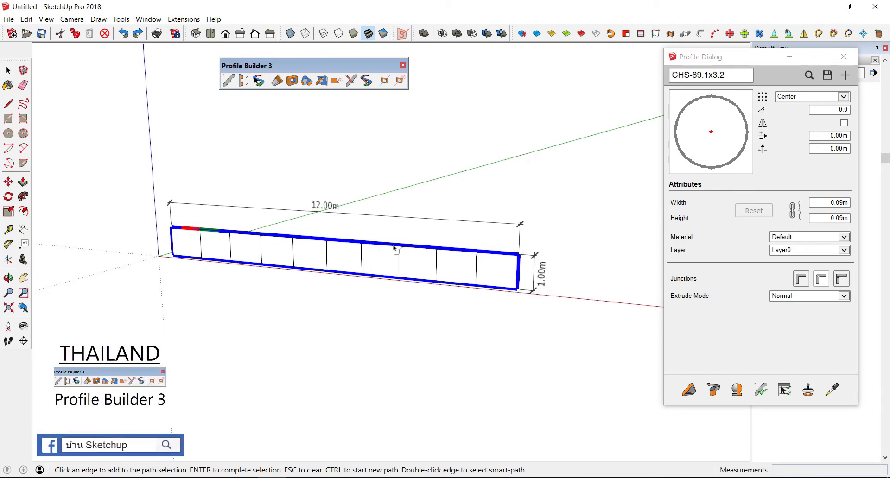
scroll(228, 239, "up", 2)
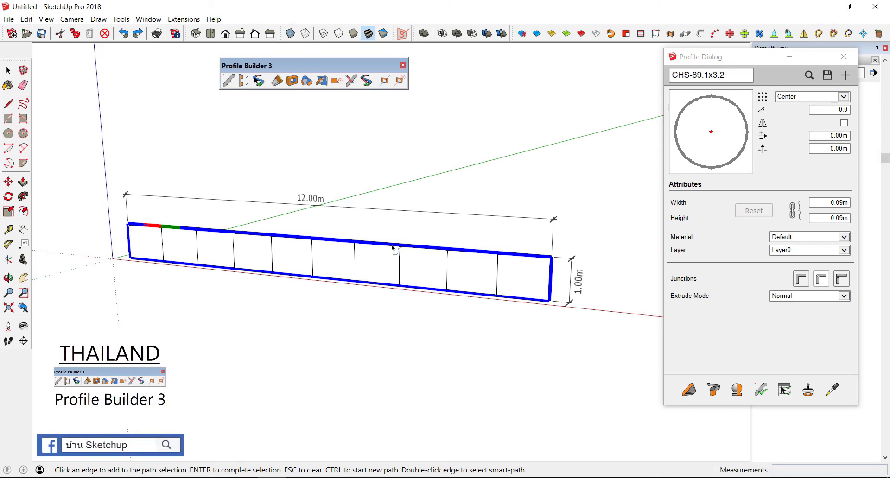
left_click(195, 248)
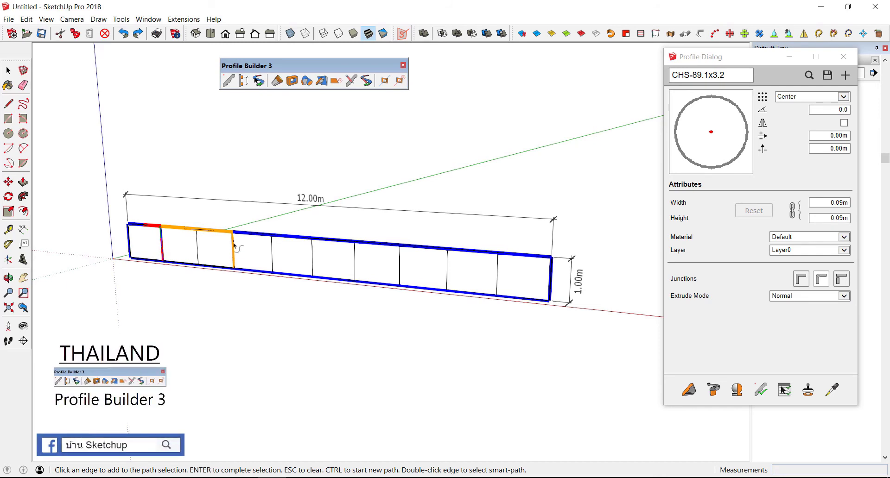
left_click(234, 255)
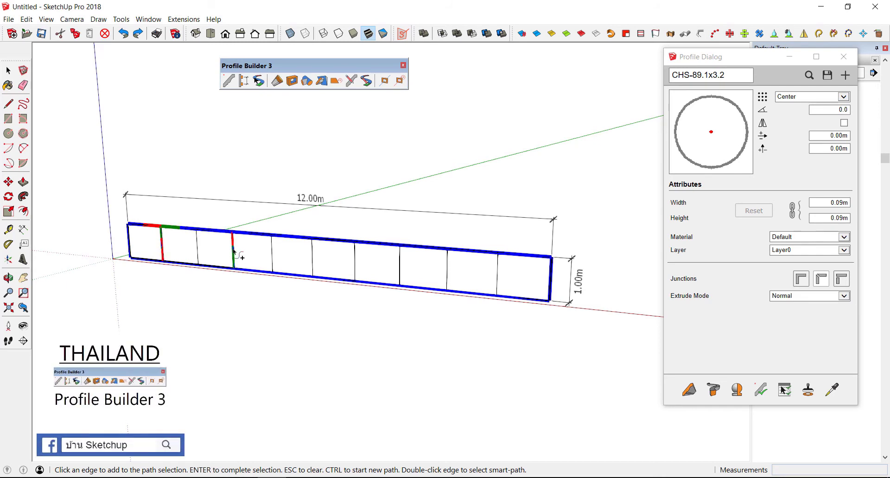
left_click(355, 264)
left_click(498, 281)
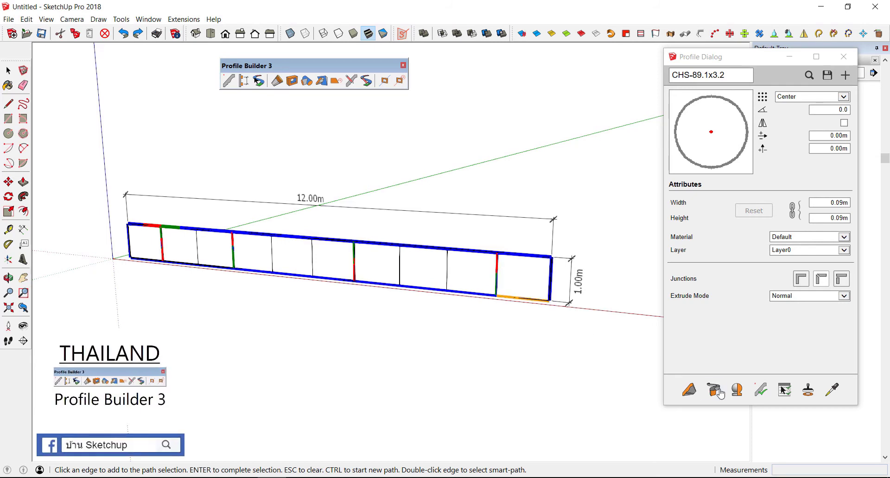
- Build CHS tubes along the selected paths, then window-select the whole railing and delete it
left_click(720, 393)
scroll(366, 277, "up", 1)
scroll(366, 278, "down", 2)
key("space")
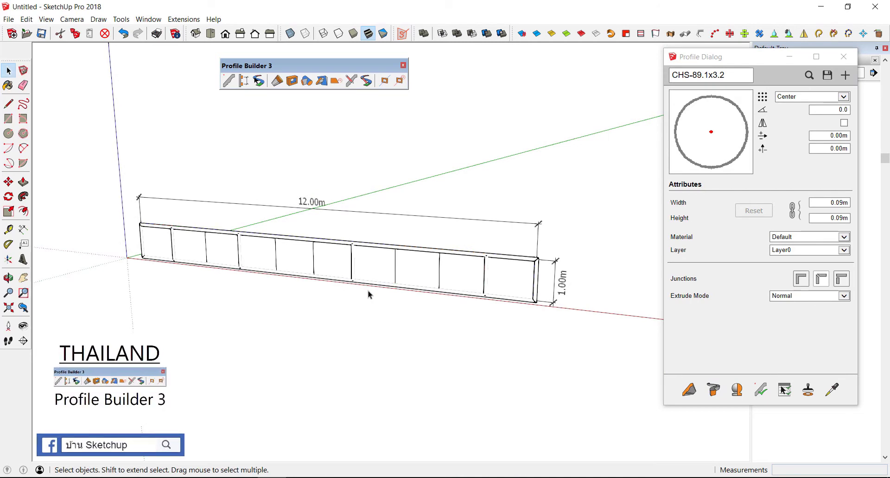
scroll(349, 287, "down", 1)
left_click_drag(169, 192, 527, 349)
key("Delete")
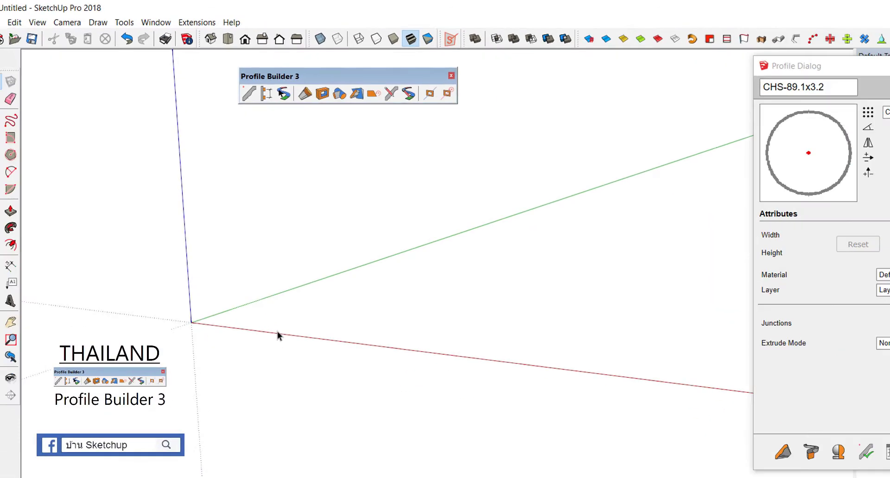
- Build a 2 m vertical CHS-89.1x3.2 tube starting from a point on the ground
middle_click_drag(252, 284, 372, 334)
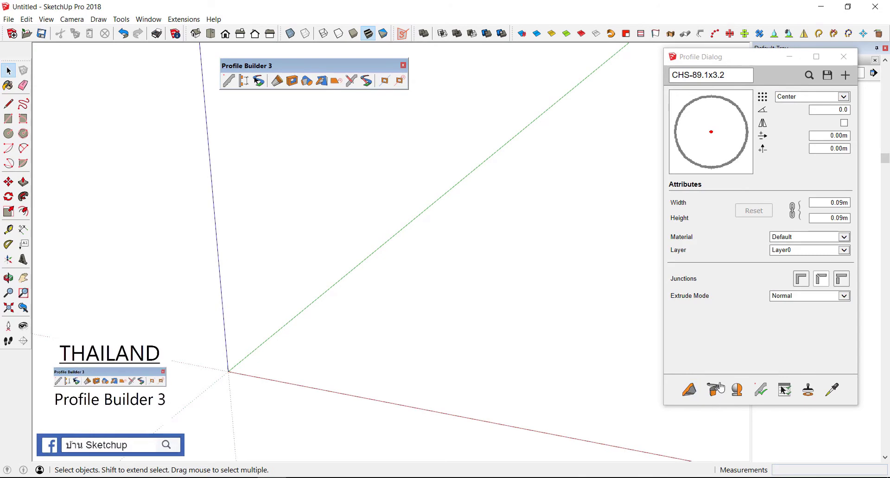
left_click(803, 283)
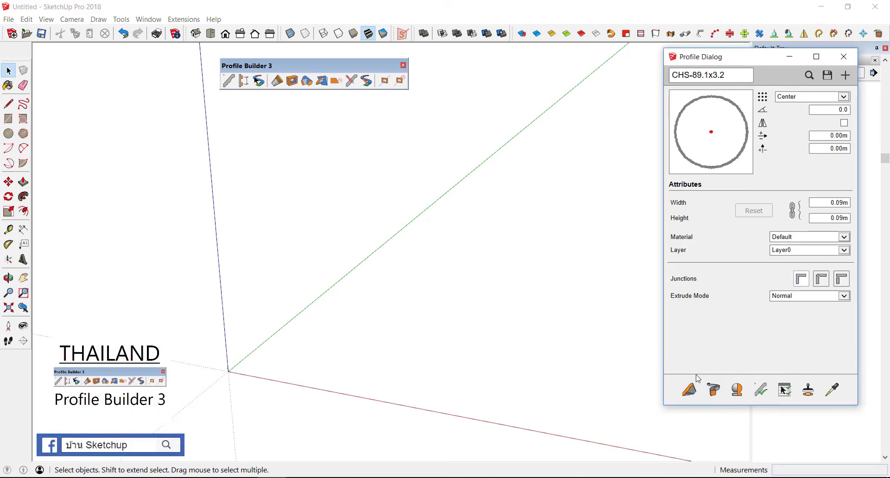
left_click(688, 390)
left_click(302, 369)
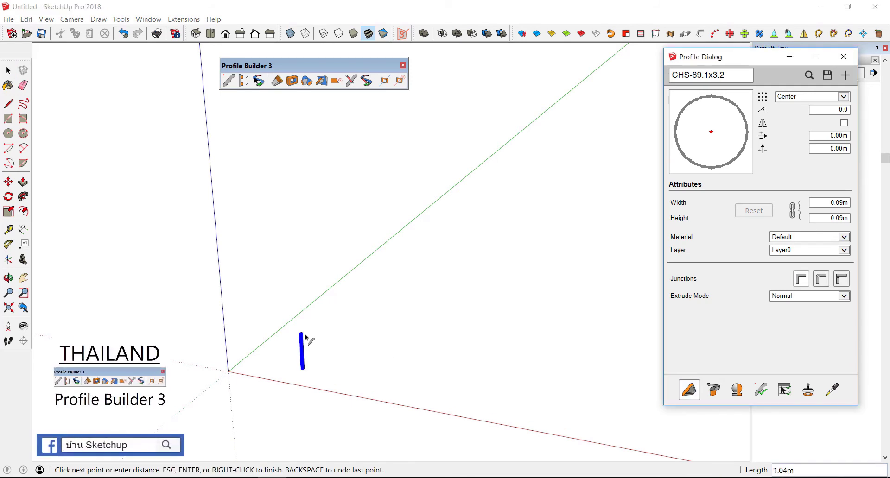
middle_click_drag(306, 337, 287, 327)
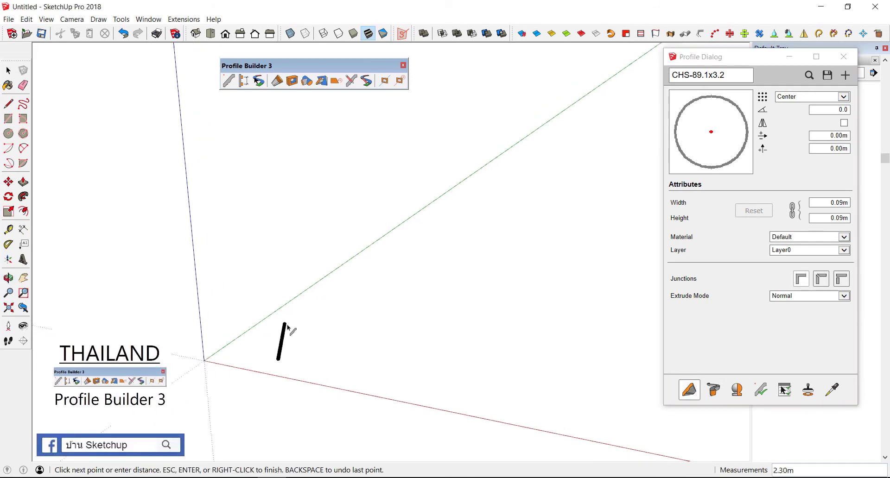
type("2")
key("Return")
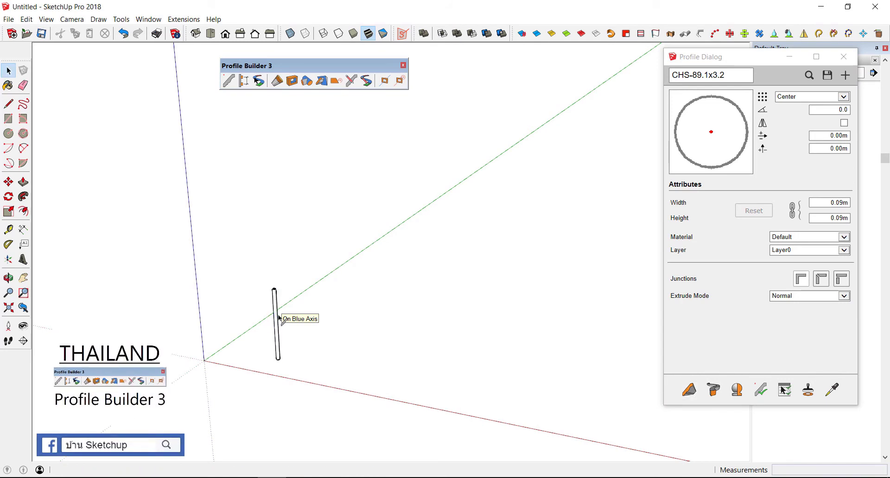
- Orbit around the new 2 m post and select it
scroll(273, 317, "up", 5)
scroll(310, 200, "down", 1)
mouse_move(311, 200)
middle_mouse_down()
mouse_move(278, 298)
mouse_move(288, 296)
middle_mouse_up()
scroll(297, 194, "up", 1)
scroll(292, 200, "up", 1)
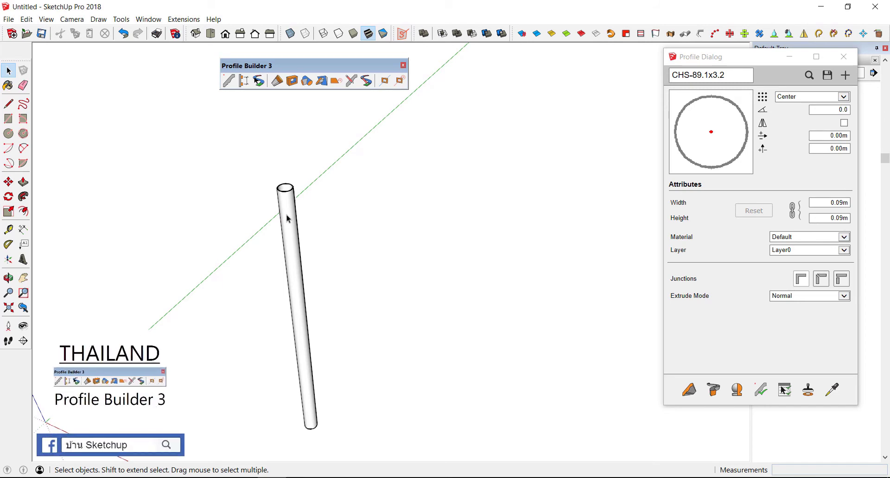
left_click(290, 215)
scroll(289, 215, "up", 1)
- Open the post's path for editing and draw a horizontal top rail line across its top
scroll(289, 216, "up", 1)
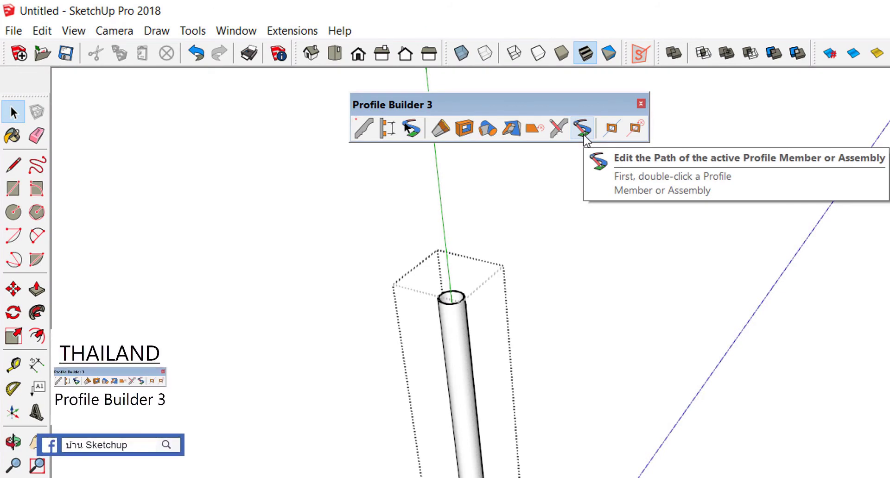
left_click(583, 132)
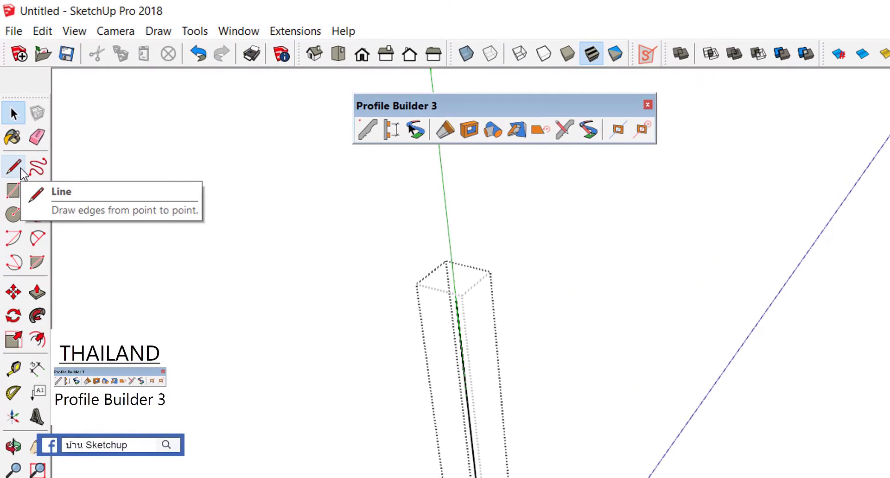
left_click(20, 170)
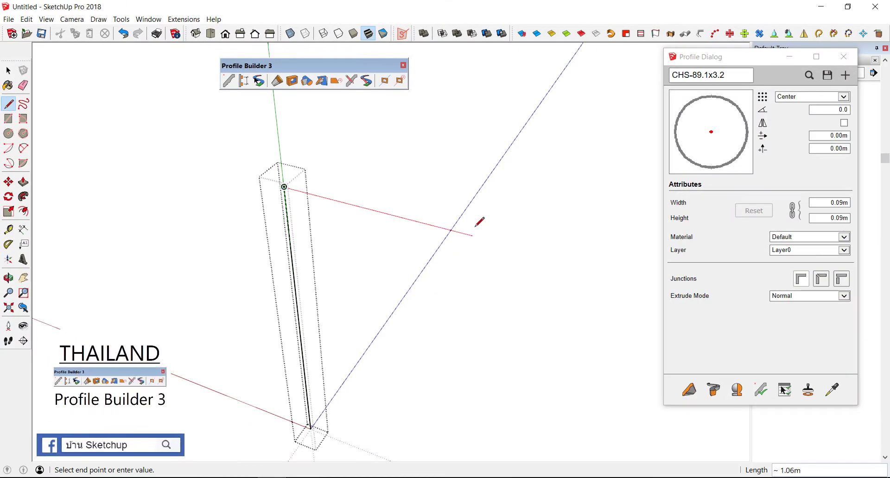
left_click(472, 234)
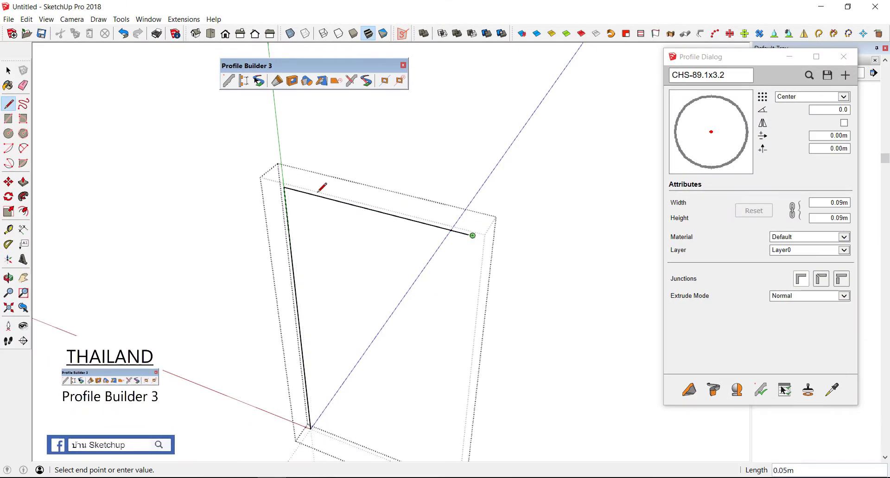
left_click(108, 142)
key("space")
middle_click_drag(264, 199, 257, 157)
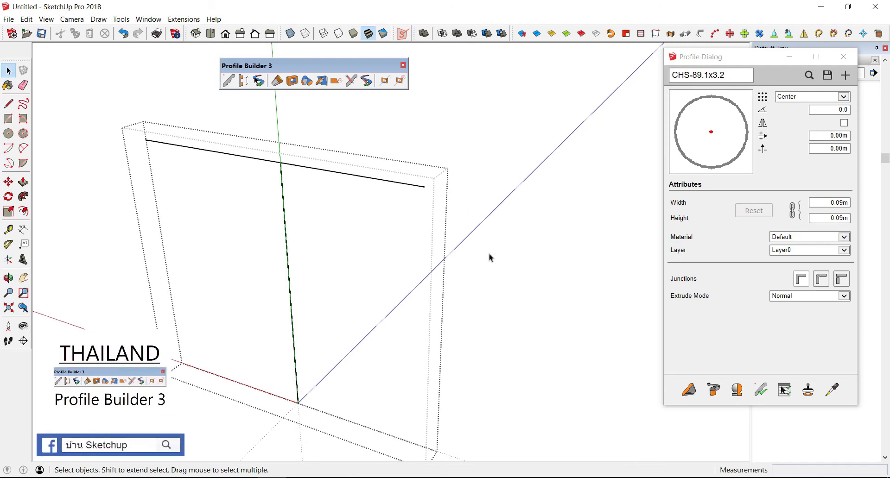
- Rebuild the tubes along the edited paths, accepting the multiple-paths warning, and open the horizontal pipe
key("Return")
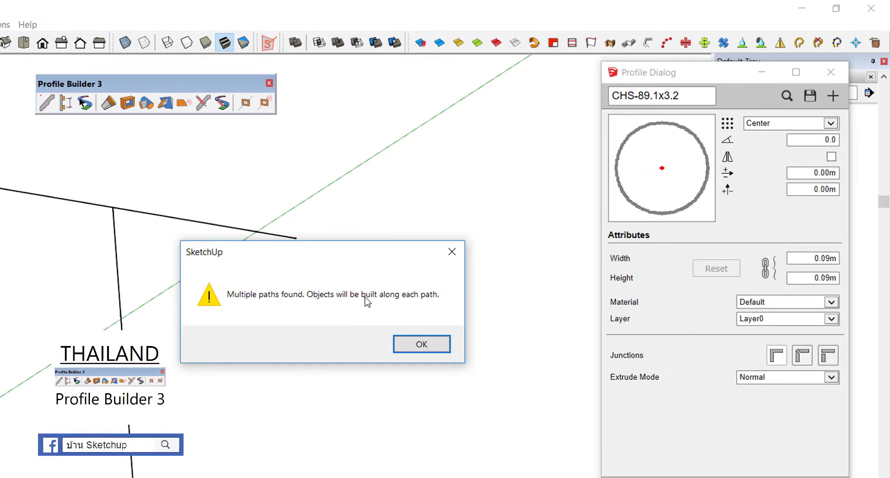
left_click(431, 347)
mouse_move(296, 246)
middle_mouse_down()
mouse_move(536, 183)
mouse_move(350, 210)
mouse_move(354, 196)
mouse_move(401, 182)
mouse_move(437, 196)
mouse_move(334, 206)
mouse_move(341, 214)
mouse_move(395, 186)
middle_mouse_up()
key("space")
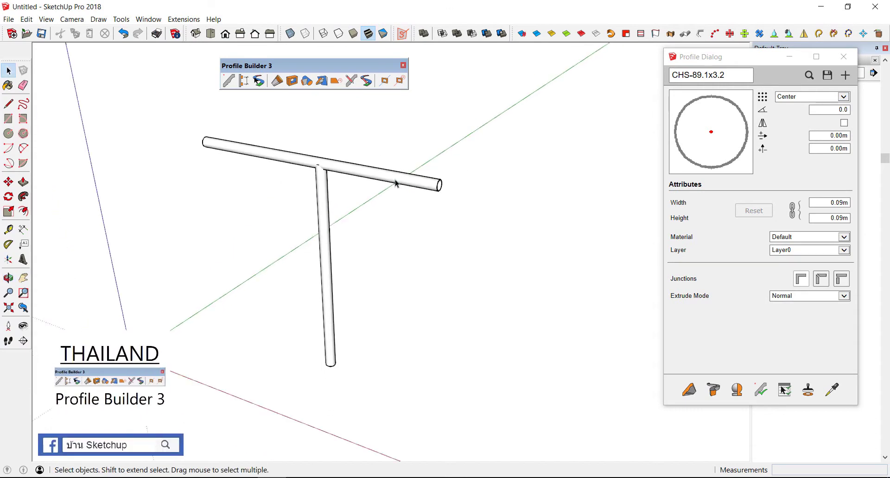
double_click(397, 183)
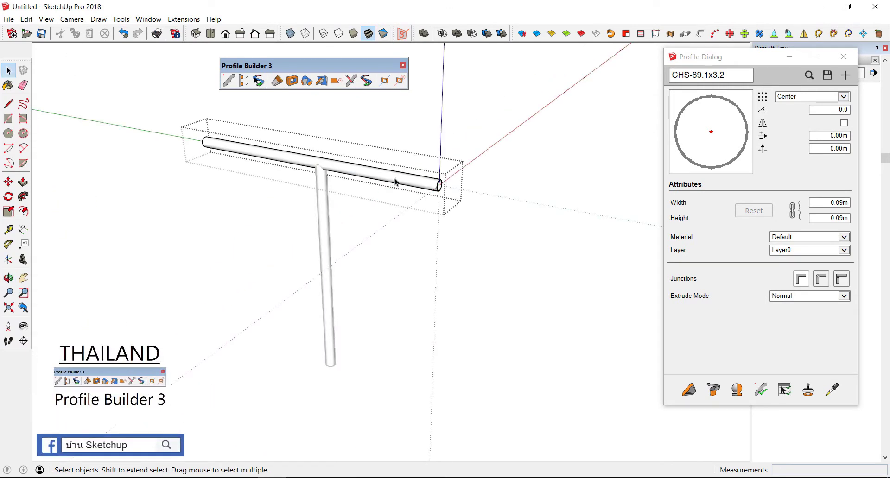
- In the top rail's path, draw a line down from its right end and round the corner with an arc
left_click(367, 81)
key("l")
left_click(438, 184)
left_click(435, 287)
key("space")
scroll(426, 195, "up", 2)
scroll(440, 186, "up", 2)
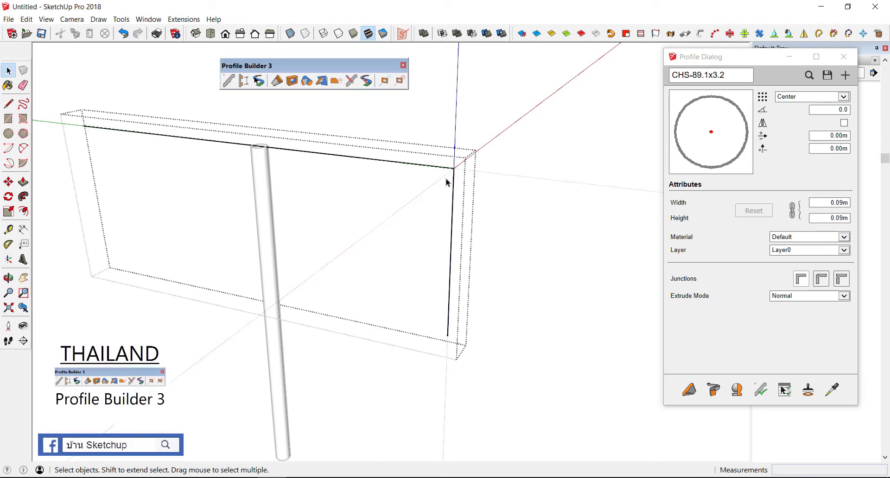
key("a")
left_click(407, 162)
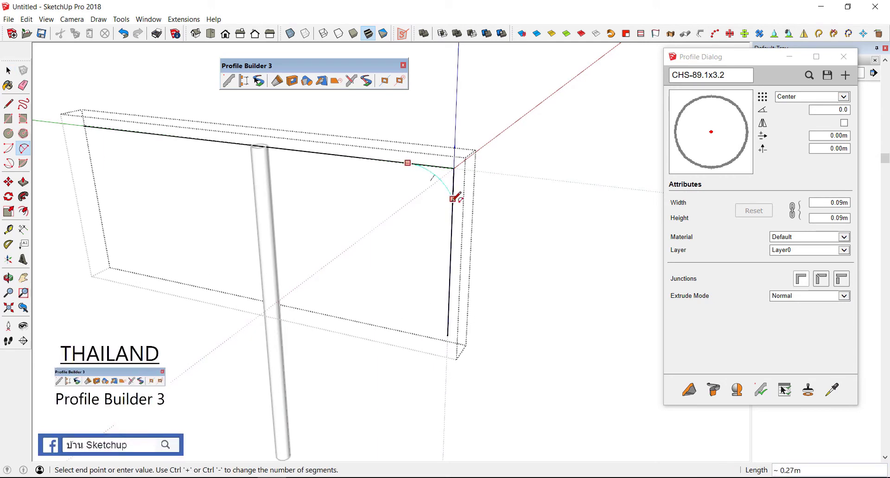
left_click(452, 213)
key("space")
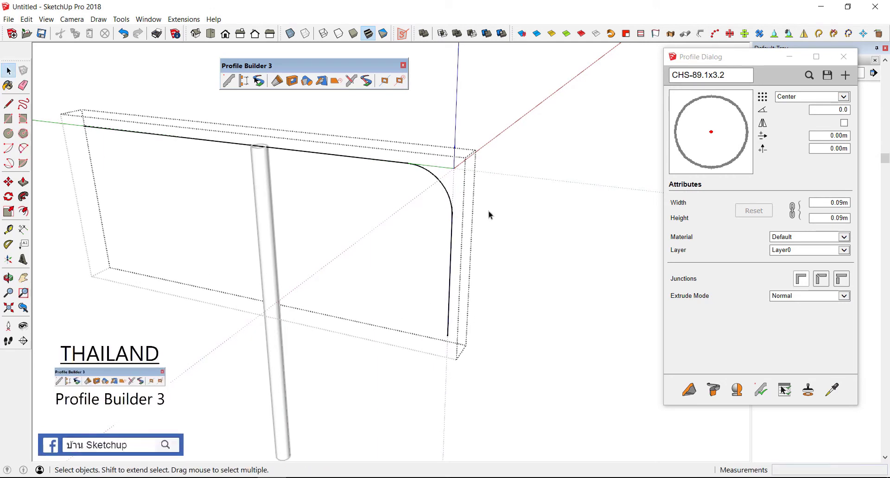
mouse_move(505, 216)
middle_mouse_down()
mouse_move(418, 145)
mouse_move(461, 211)
mouse_move(451, 195)
middle_mouse_up()
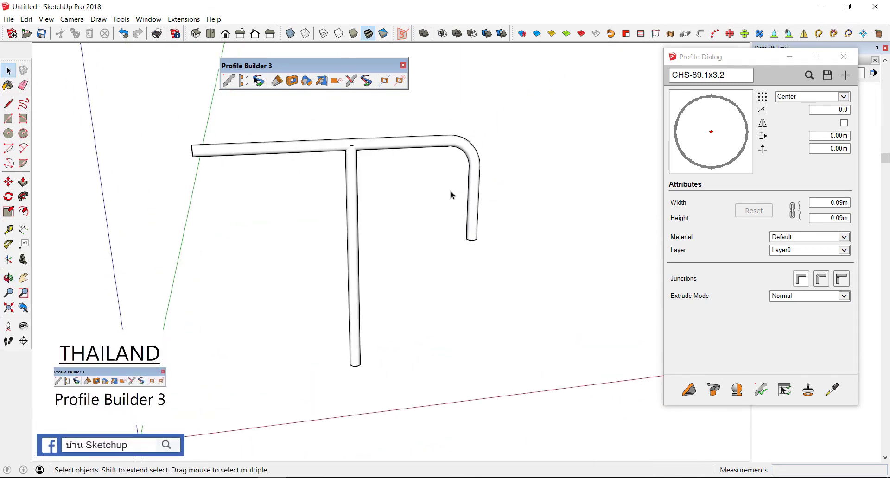
- Reopen the pipe's path and draw a hook: a bottom line back along the frame and a short upright
double_click(475, 233)
left_click(367, 85)
middle_click_drag(453, 232, 462, 236)
key("l")
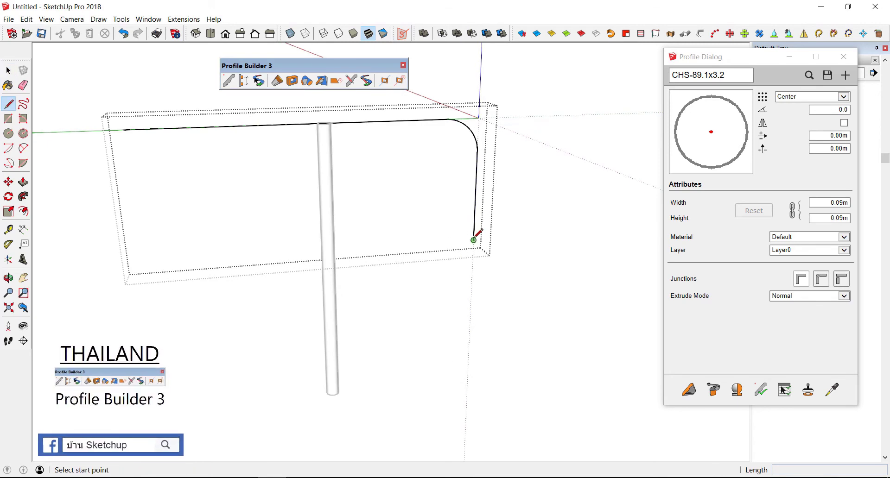
left_click(473, 240)
left_click(412, 244)
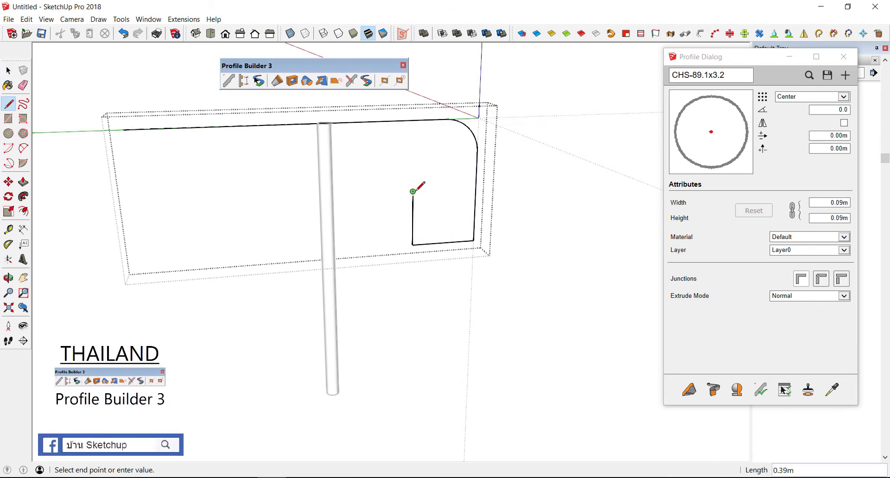
left_click(413, 192)
scroll(413, 192, "up", 2)
- Round the hook's two lower corners with 2-Point Arcs, then window-select and delete the entire railing
key("a")
left_click(411, 228)
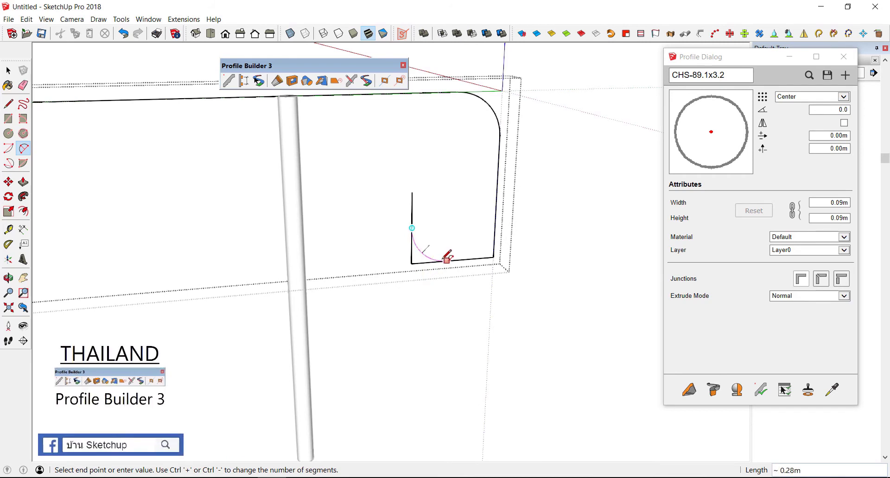
left_click(443, 261)
left_click(470, 258)
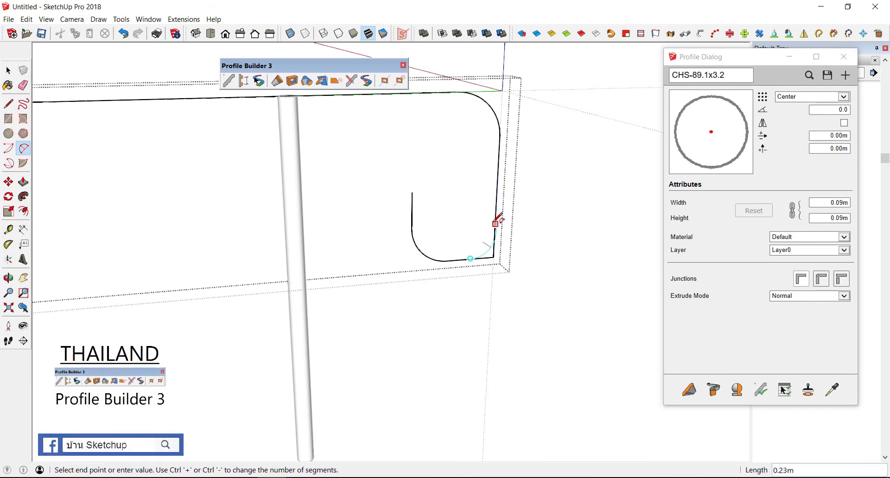
left_click(496, 225)
key("space")
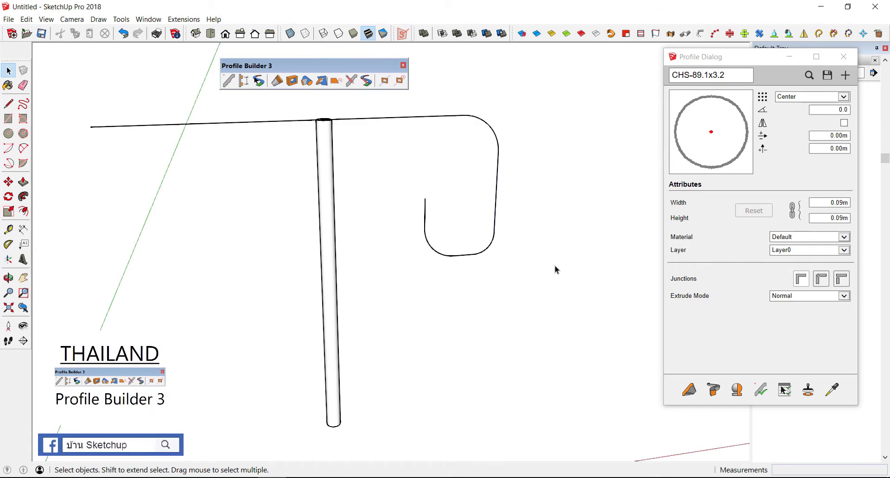
mouse_move(554, 269)
middle_mouse_down()
mouse_move(369, 282)
mouse_move(379, 290)
mouse_move(386, 267)
mouse_move(399, 276)
mouse_move(359, 281)
mouse_move(161, 145)
middle_mouse_up()
key("space")
left_click_drag(162, 145, 544, 387)
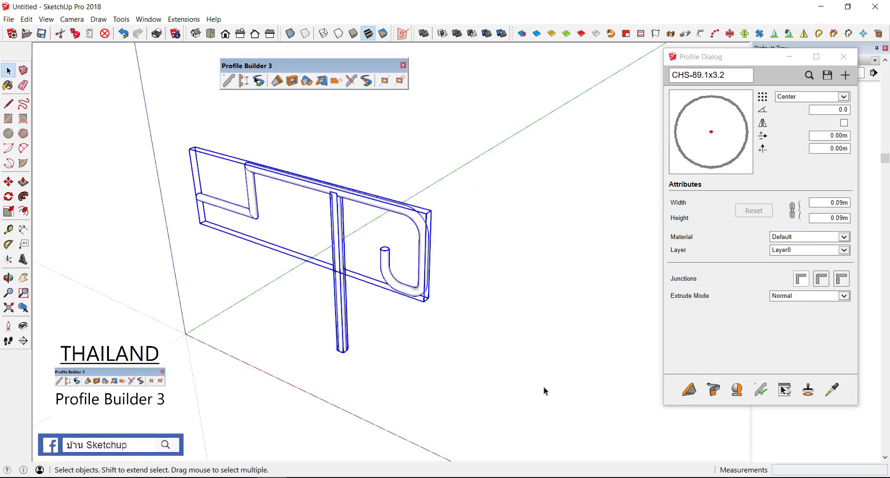
key("Delete")
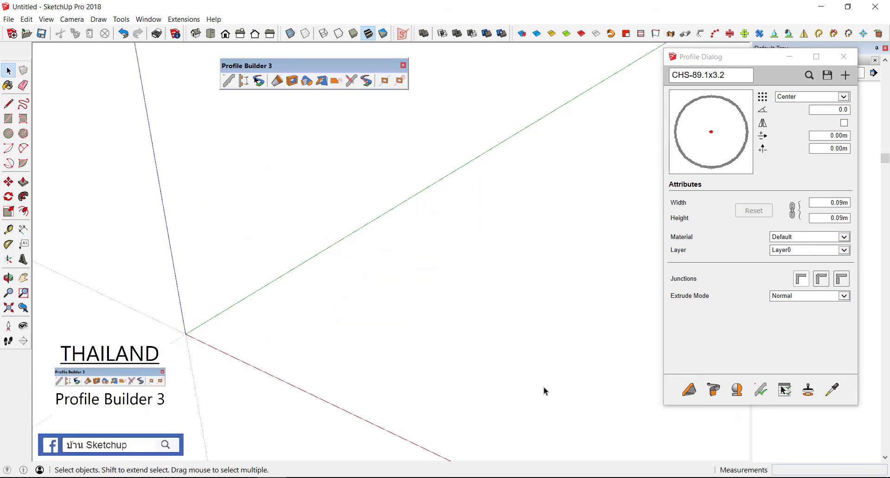
- Draw a 0.4 by 0.4 m square and push it up into a 6 m tall box
mouse_move(543, 388)
middle_mouse_down()
mouse_move(411, 349)
mouse_move(374, 352)
middle_mouse_up()
key("r")
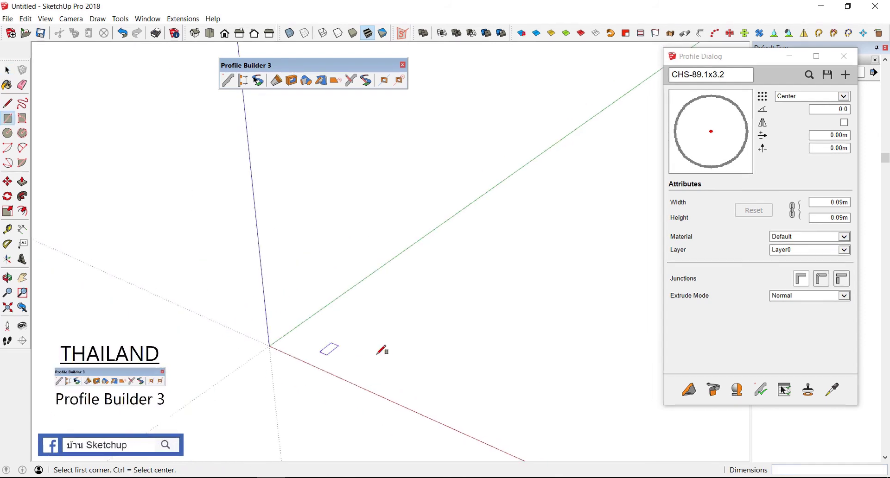
left_click(320, 351)
type(".4,")
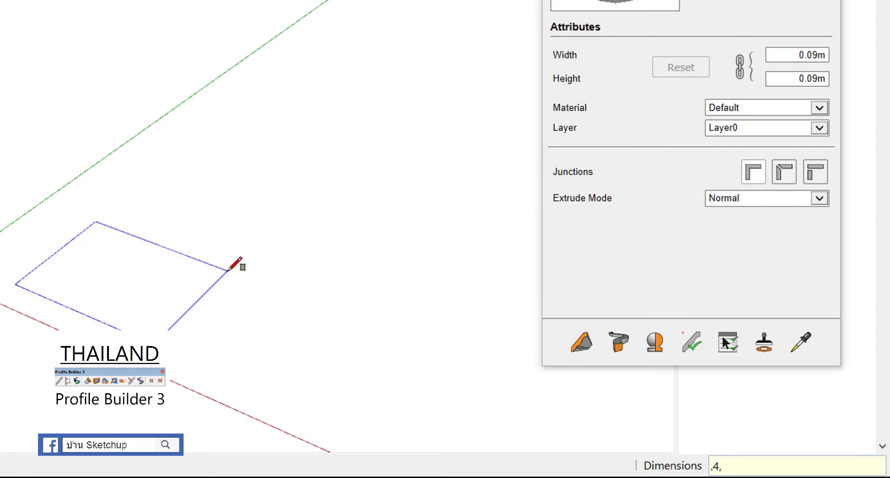
key("Return")
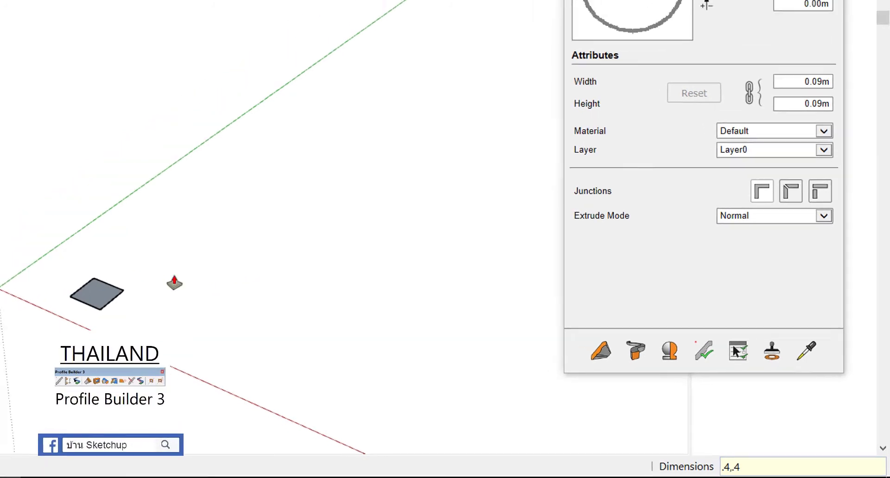
key("p")
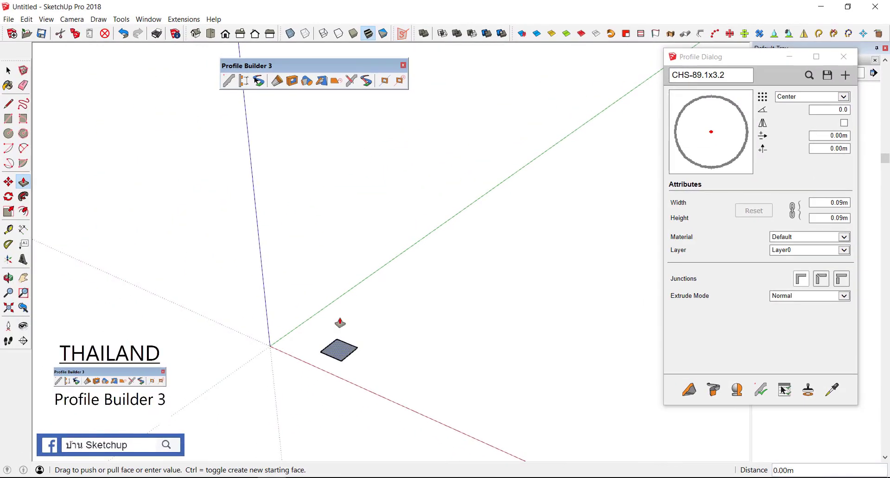
left_click_drag(339, 323, 332, 303)
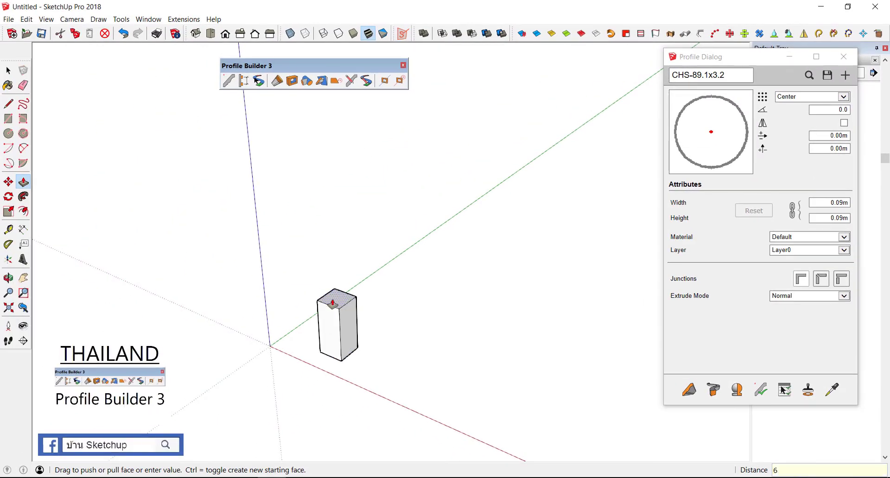
key("Return")
- Copy the column's bottom edges 6 m up with a /8 array, giving eight equal stacked levels
key("space")
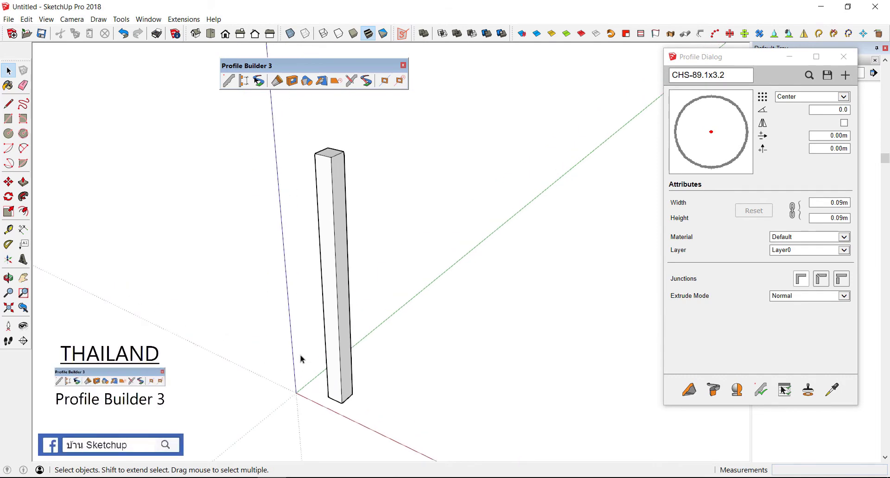
left_click_drag(265, 356, 420, 442)
scroll(350, 398, "up", 2)
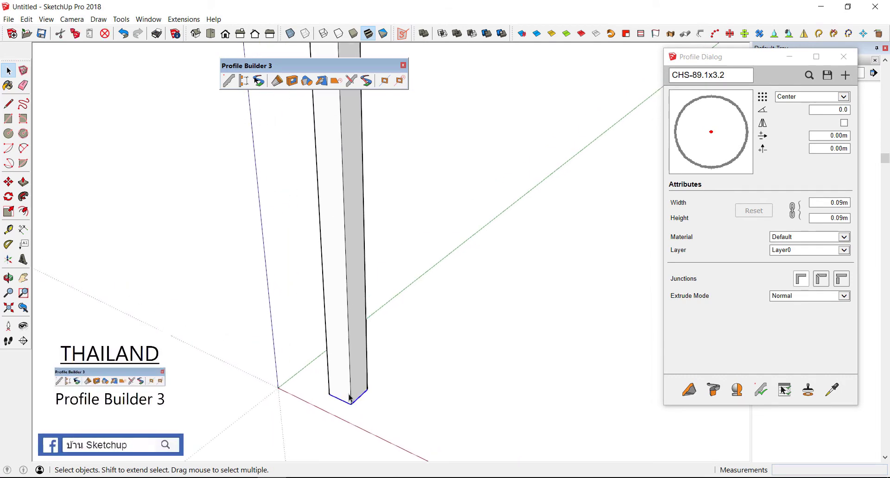
key("m")
left_click(367, 390)
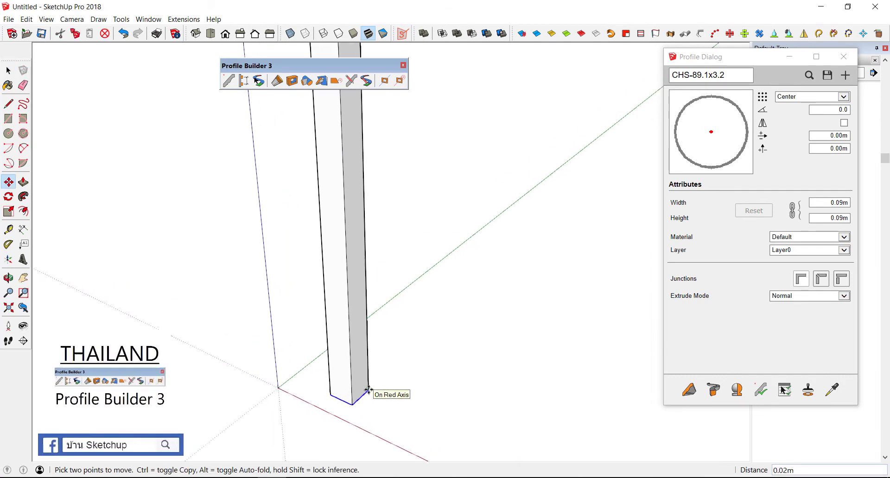
key("ctrl")
scroll(401, 378, "down", 2)
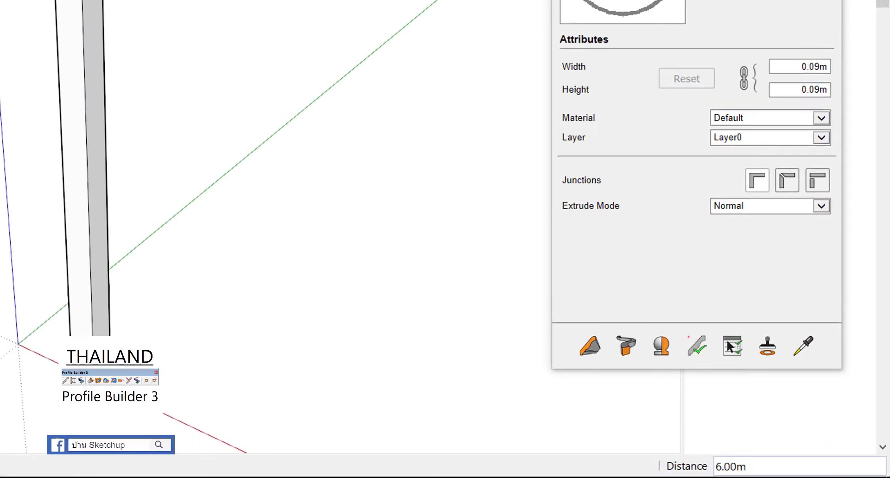
type("/")
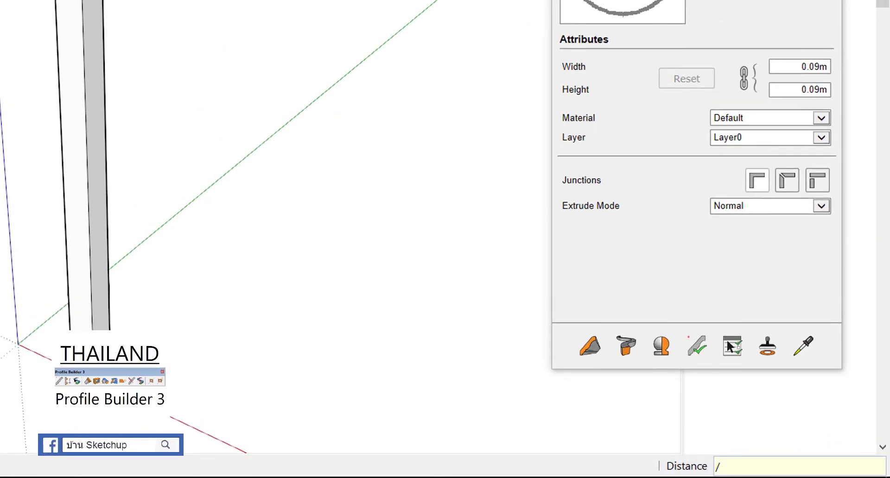
key("Return")
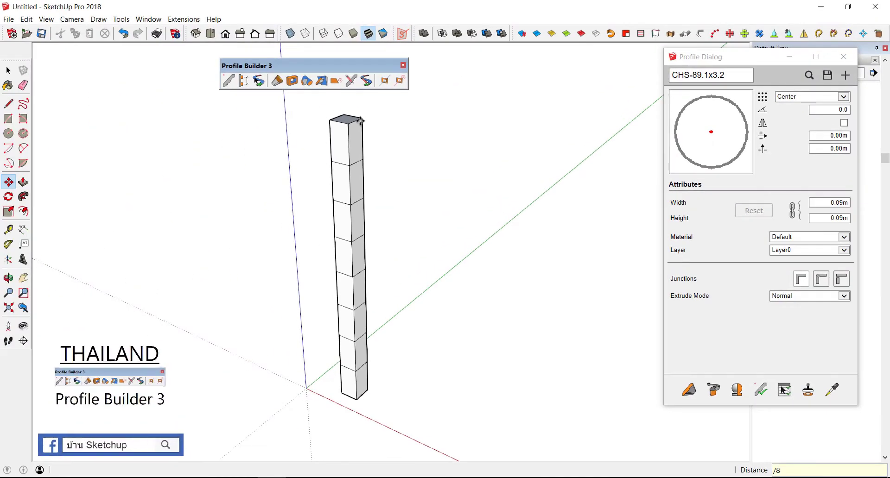
key("space")
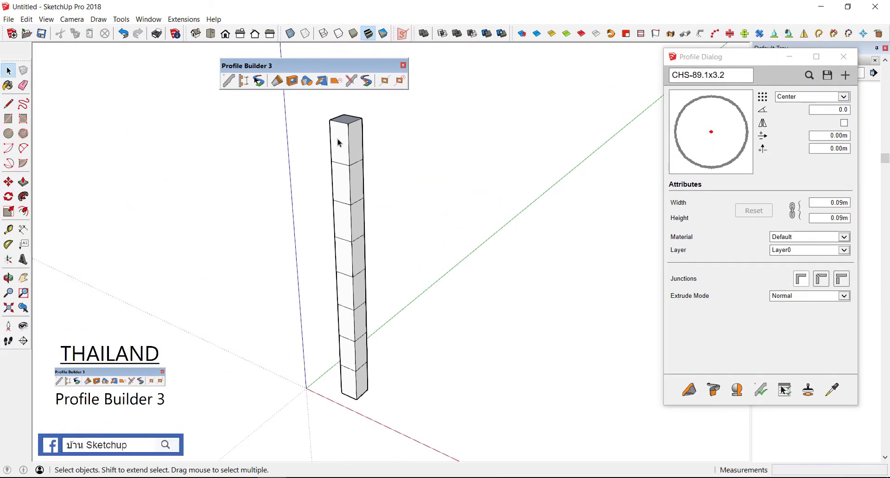
left_click_drag(299, 101, 434, 432)
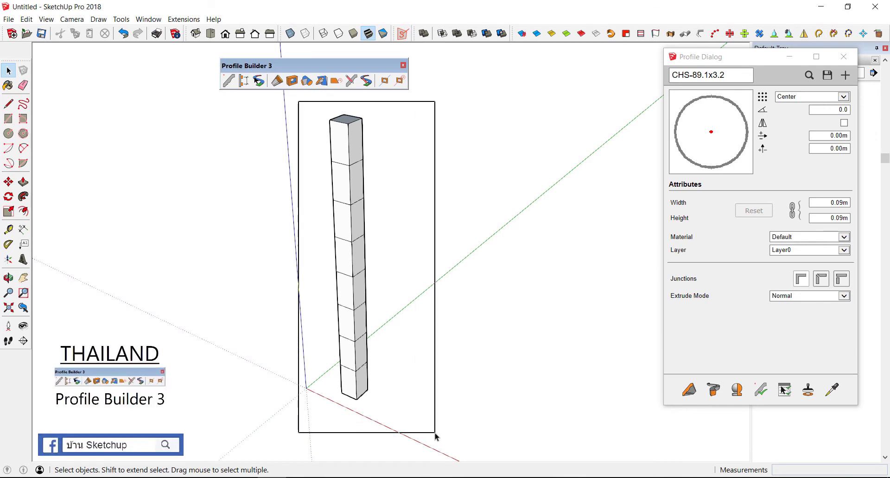
- Build CHS-89.1x3.2 tubes along every column edge, then delete the faces to leave an open frame
left_click(821, 280)
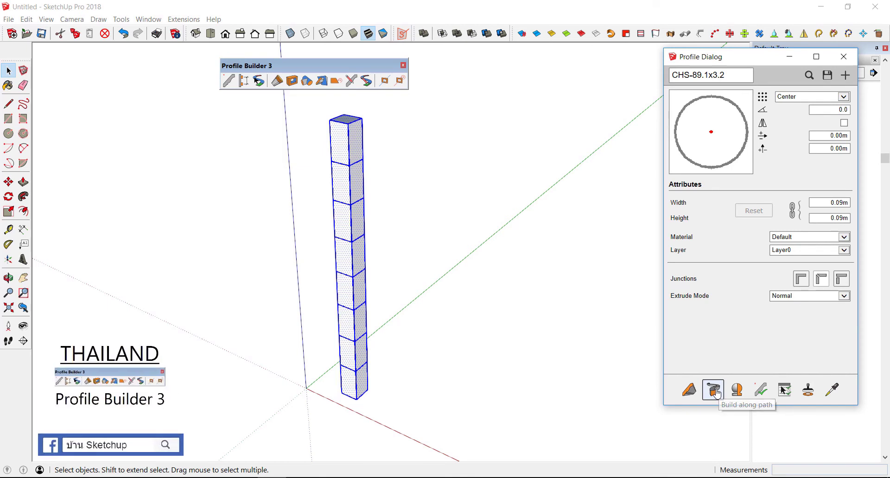
left_click(716, 394)
scroll(352, 155, "up", 3)
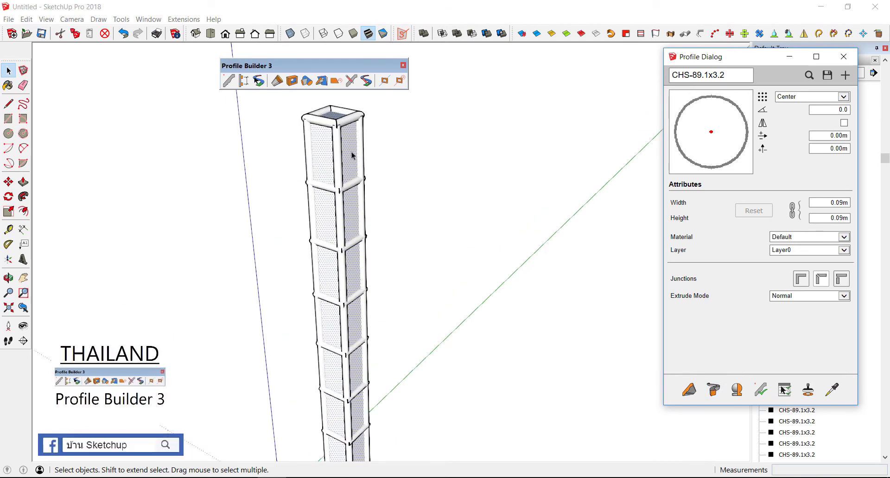
key("Delete")
scroll(345, 160, "down", 3)
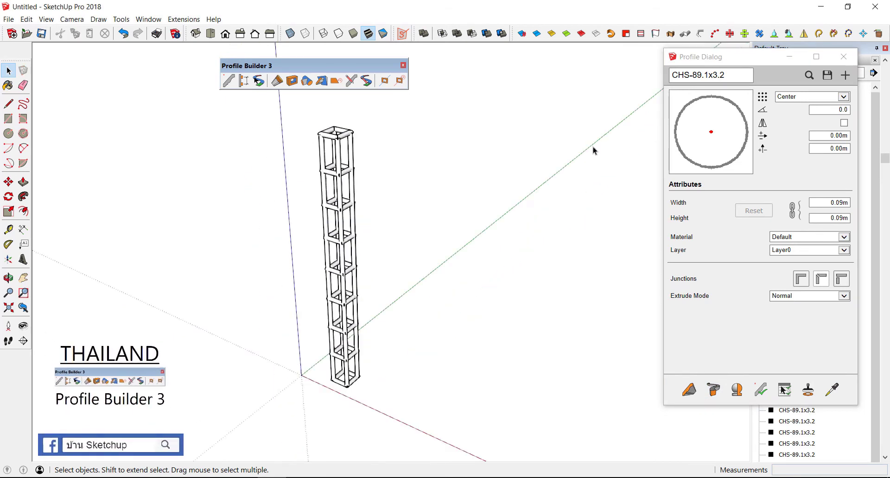
left_click_drag(716, 66, 597, 69)
- Close the profile settings, select two top tube members, and widen the side tray
scroll(327, 218, "up", 1)
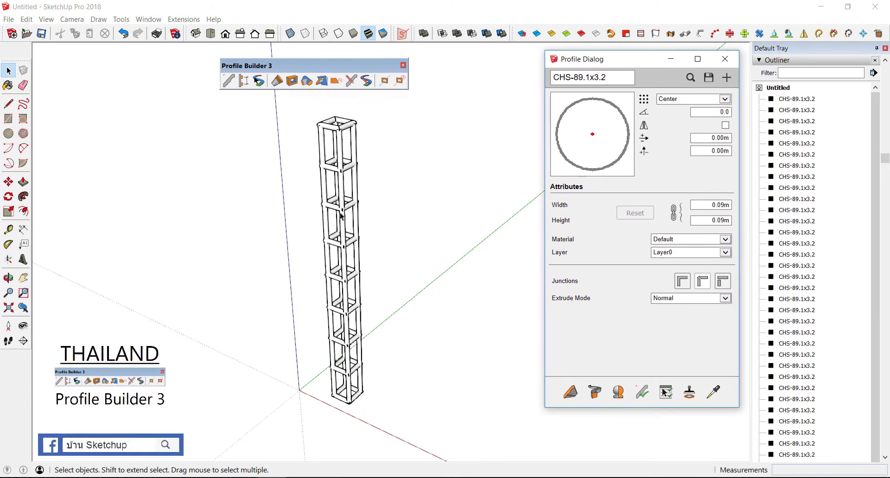
scroll(336, 228, "up", 1)
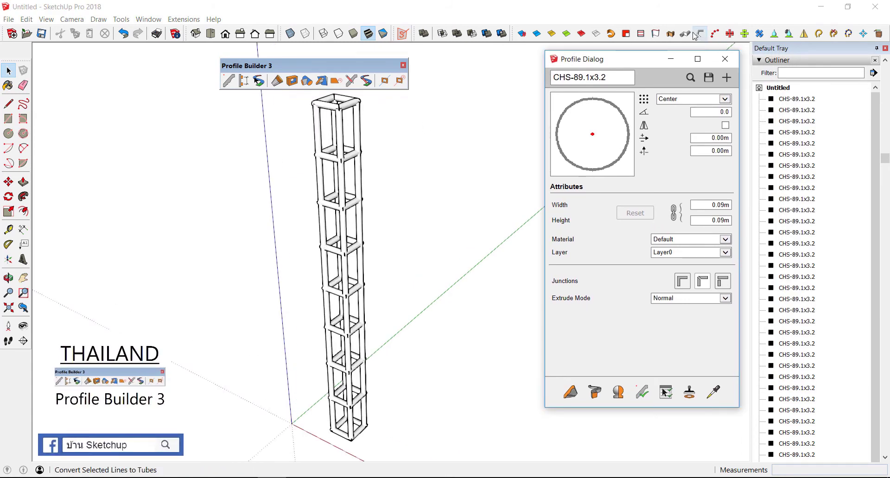
left_click(736, 61)
middle_click_drag(384, 177, 349, 169)
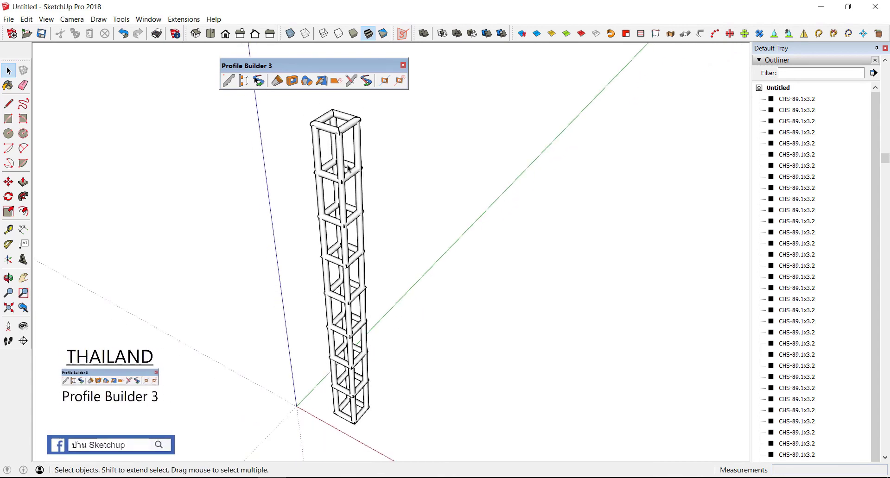
left_click(349, 128)
left_click(327, 124)
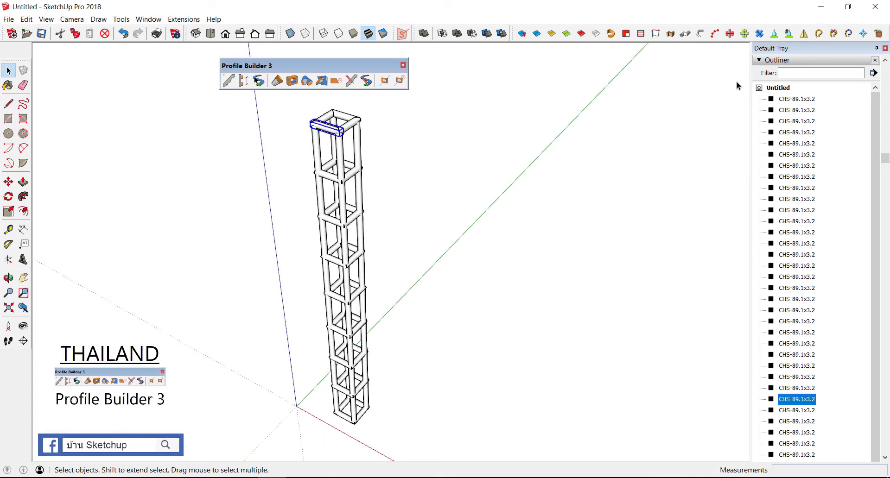
left_click(756, 61)
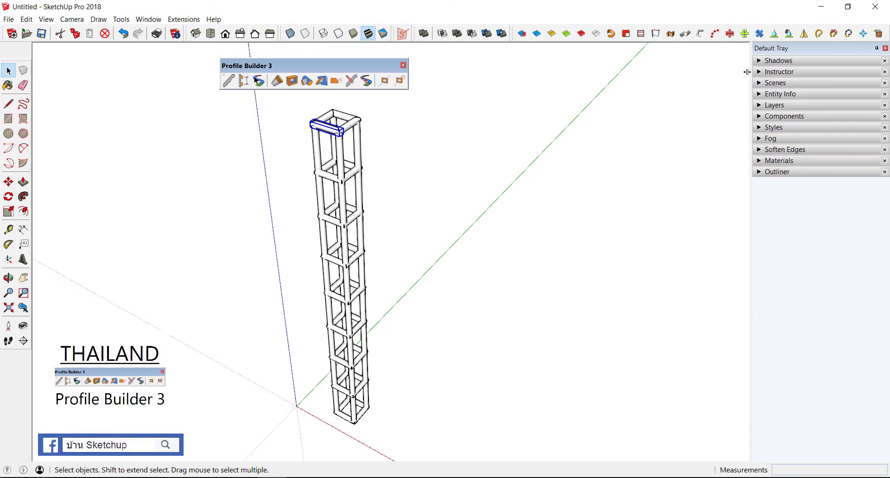
left_click_drag(750, 72, 692, 74)
left_click(710, 175)
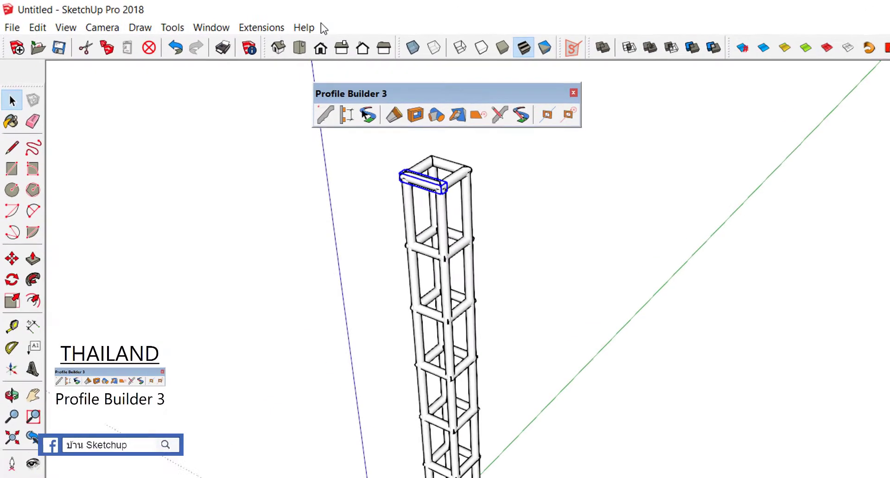
- Show the Outliner in the default tray and orbit so the tower stands upright
left_click(148, 20)
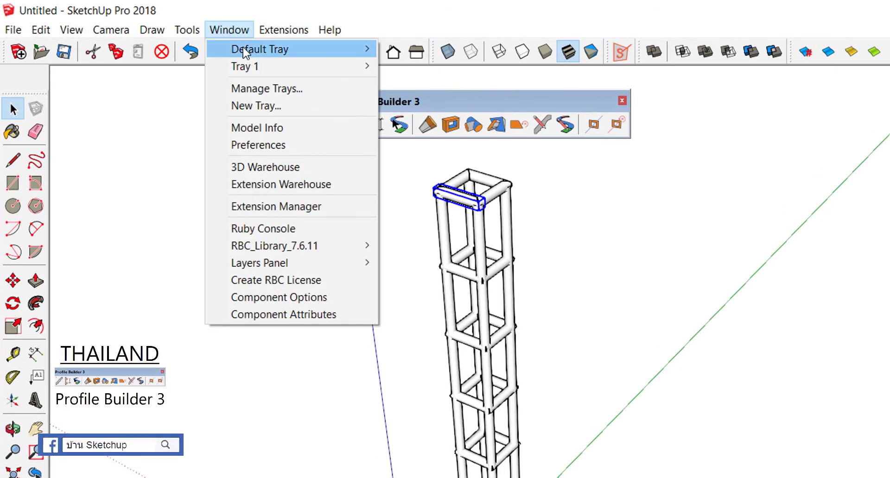
mouse_move(292, 48)
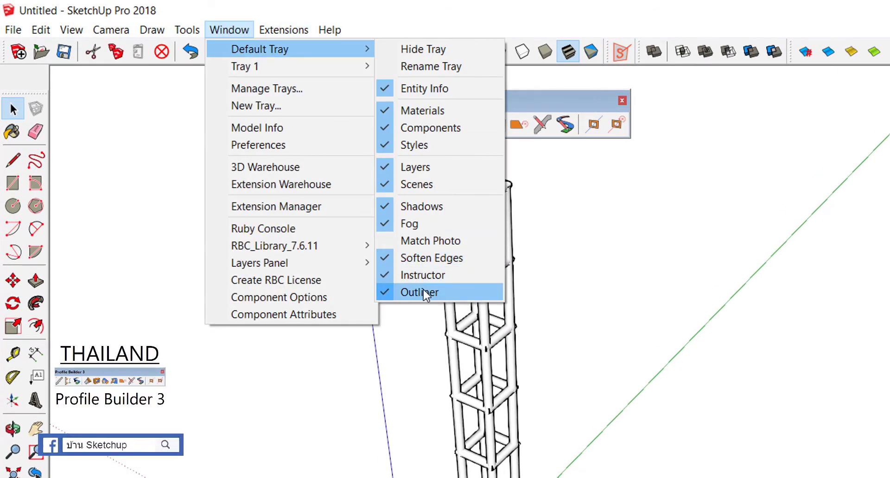
left_click(707, 181)
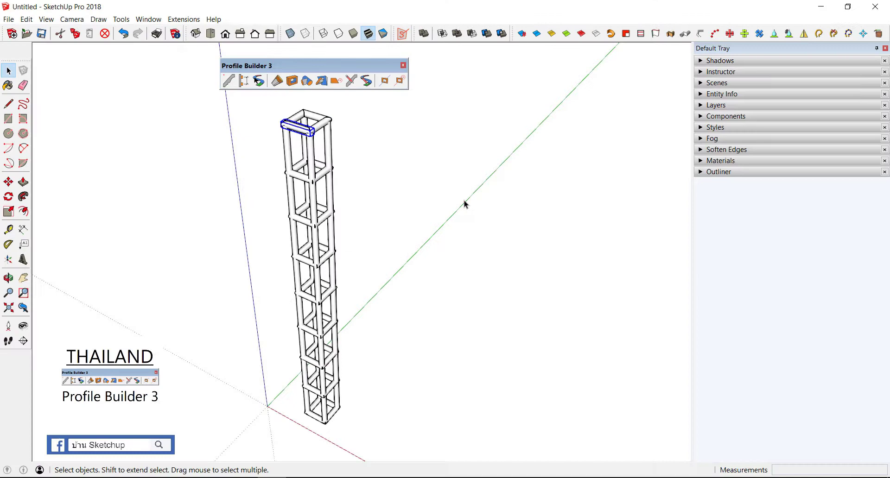
left_click(704, 171)
scroll(741, 287, "down", 5)
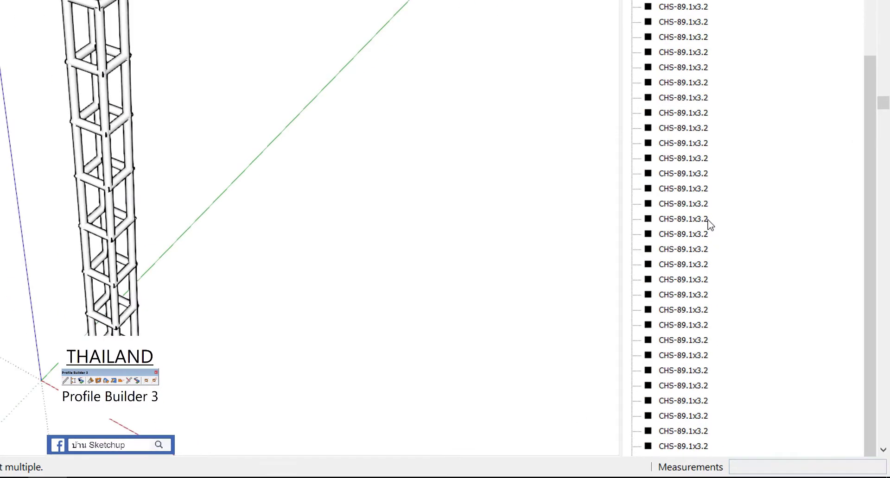
scroll(709, 223, "down", 3)
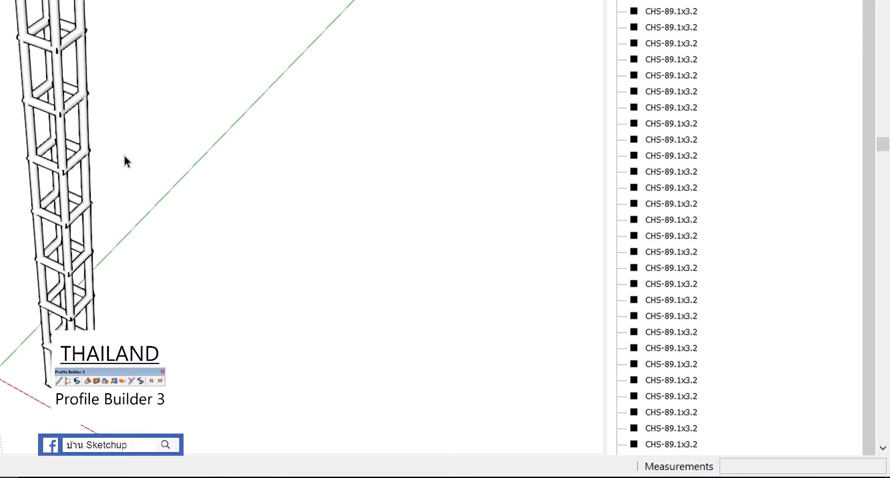
middle_click_drag(130, 155, 144, 132)
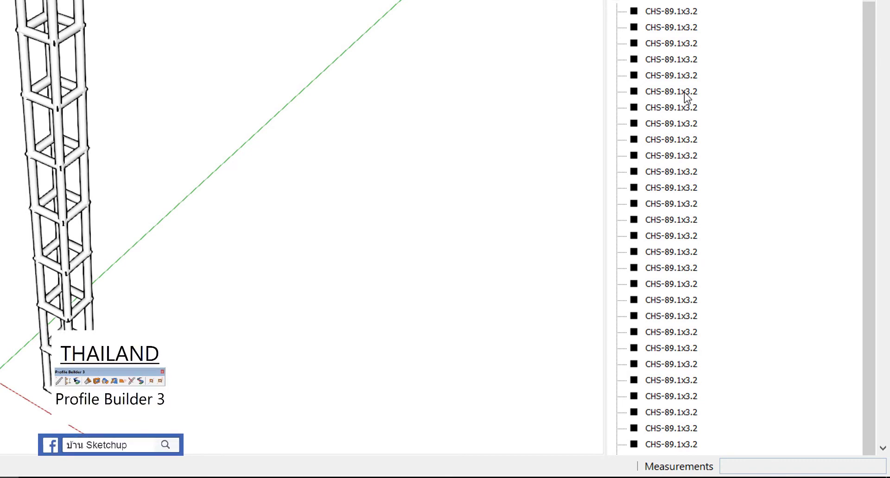
scroll(686, 97, "up", 8)
middle_click_drag(31, 8, 324, 55)
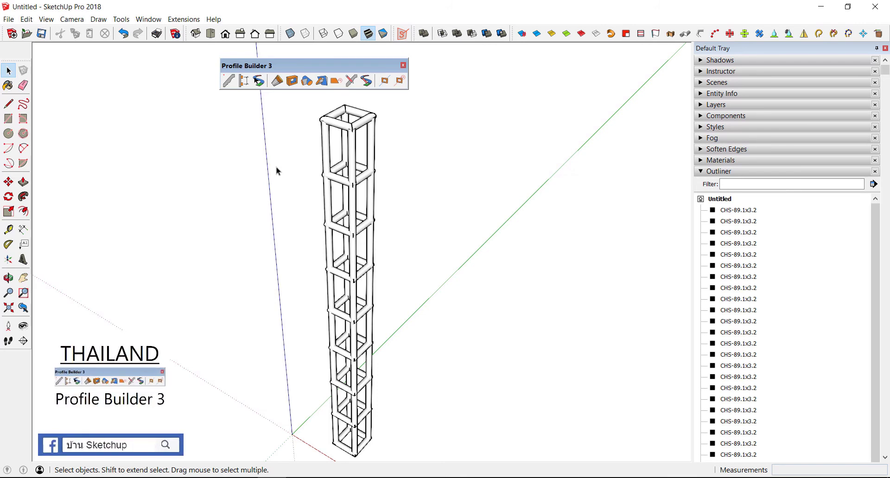
- Assign Profile Builder mark numbers to the whole tower, starting at 1 with suffix -$P-&L
scroll(295, 169, "down", 1)
left_click_drag(249, 108, 432, 406)
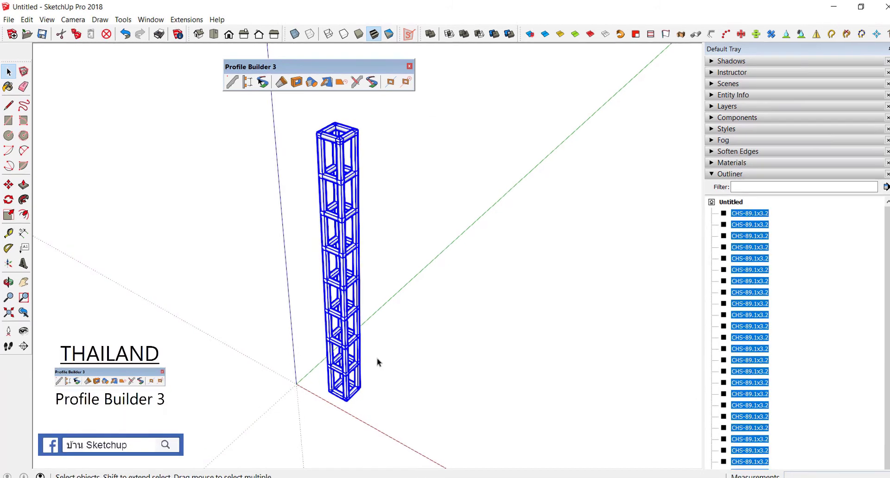
left_click(258, 29)
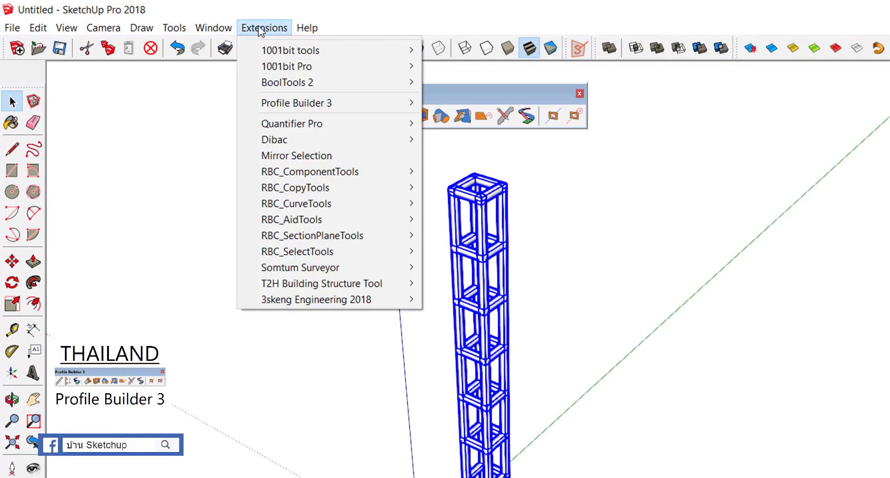
mouse_move(296, 103)
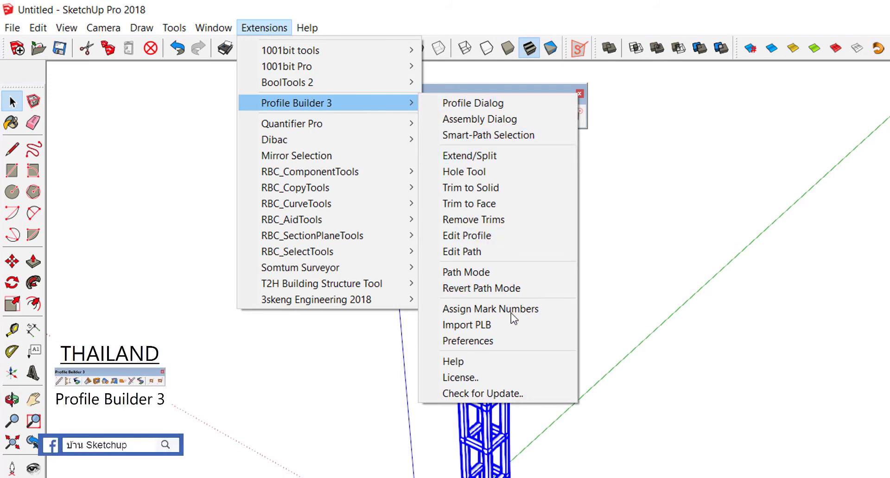
left_click(505, 337)
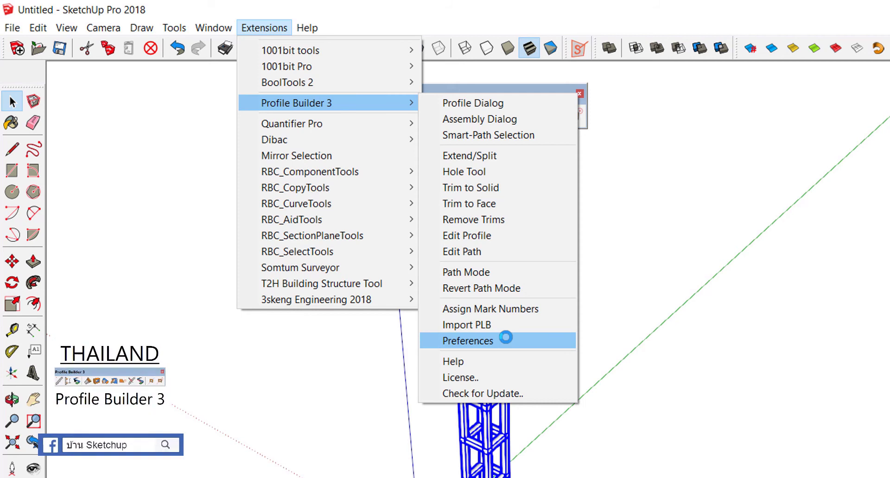
left_click(517, 315)
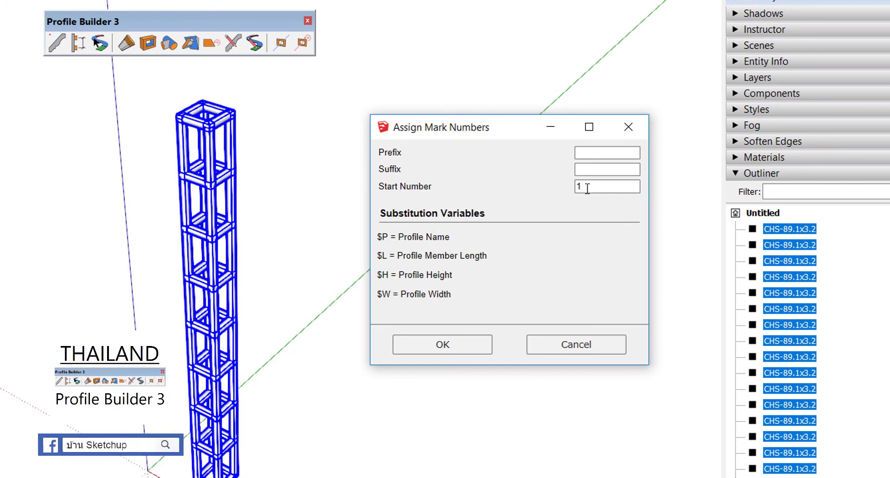
left_click(593, 190)
left_click(584, 170)
type("-")
type("$P")
type("-")
type("&L")
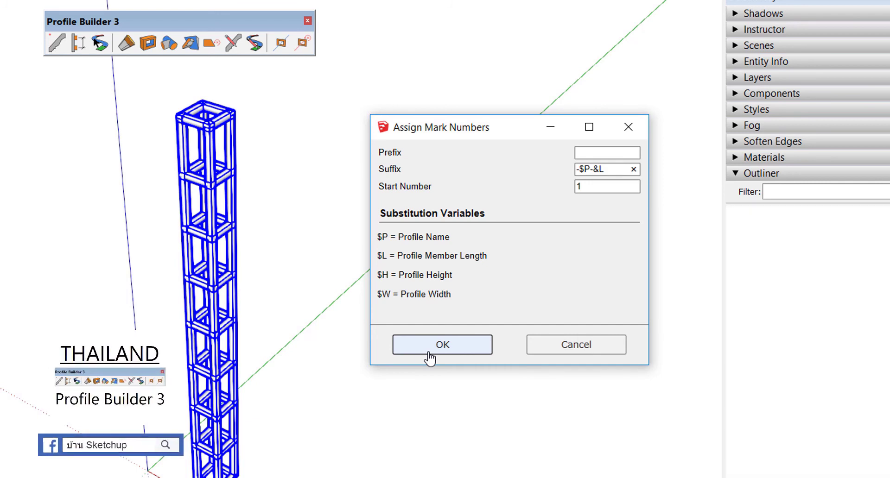
left_click(572, 289)
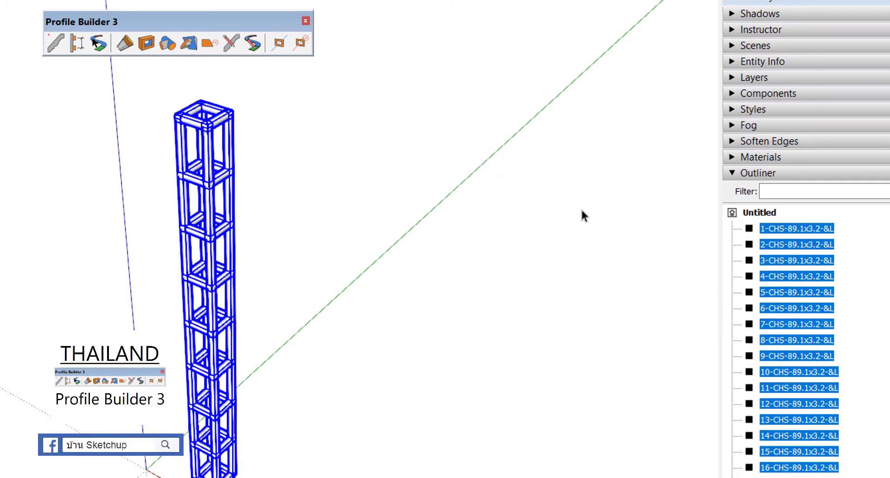
left_click(547, 231)
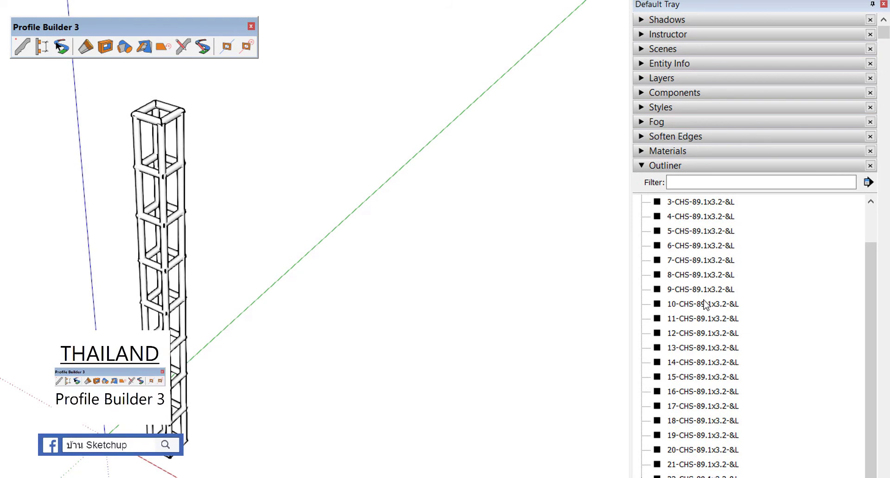
- Re-run Assign Mark Numbers on the whole tower with suffix -$P-$L so names end in lengths
scroll(705, 305, "up", 1)
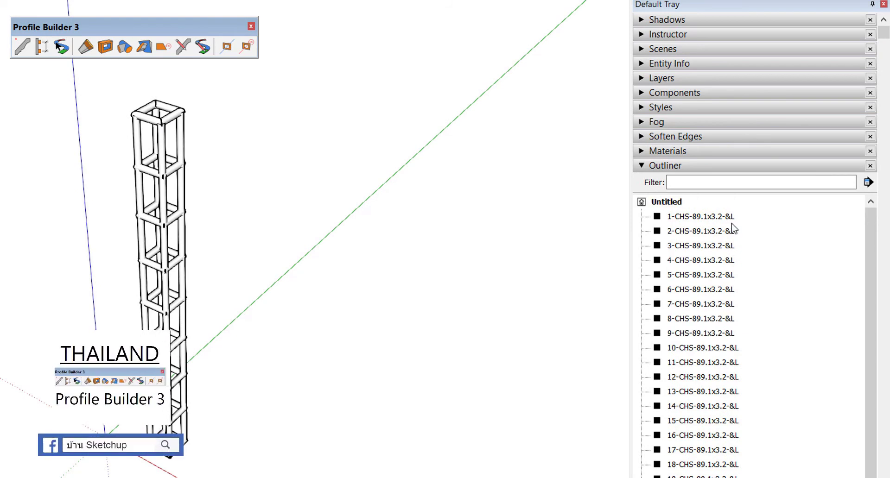
left_click_drag(86, 92, 293, 472)
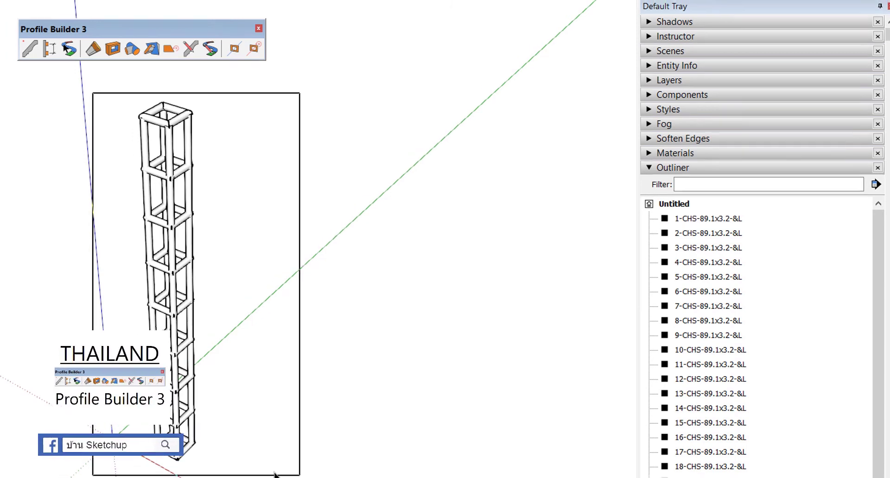
left_click(174, 25)
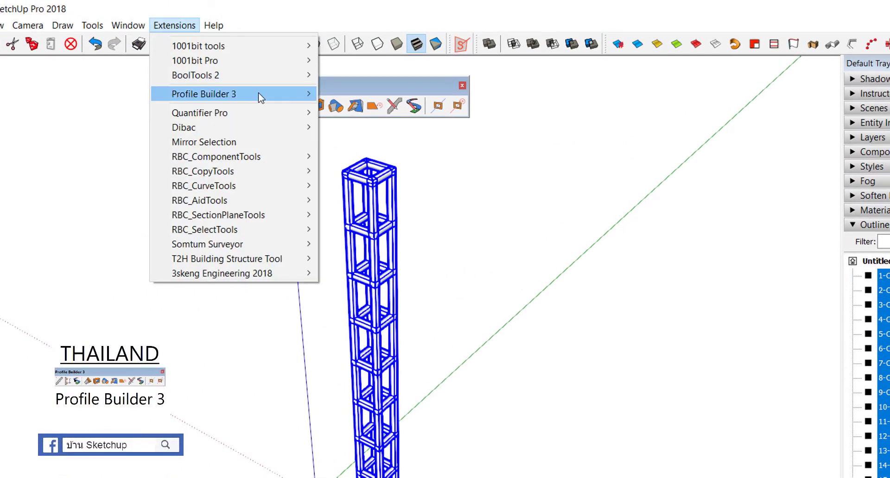
mouse_move(204, 94)
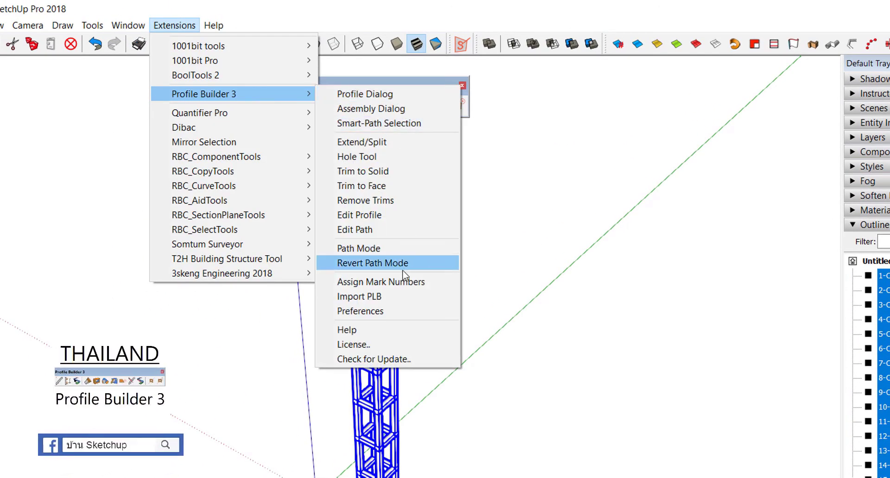
left_click(402, 280)
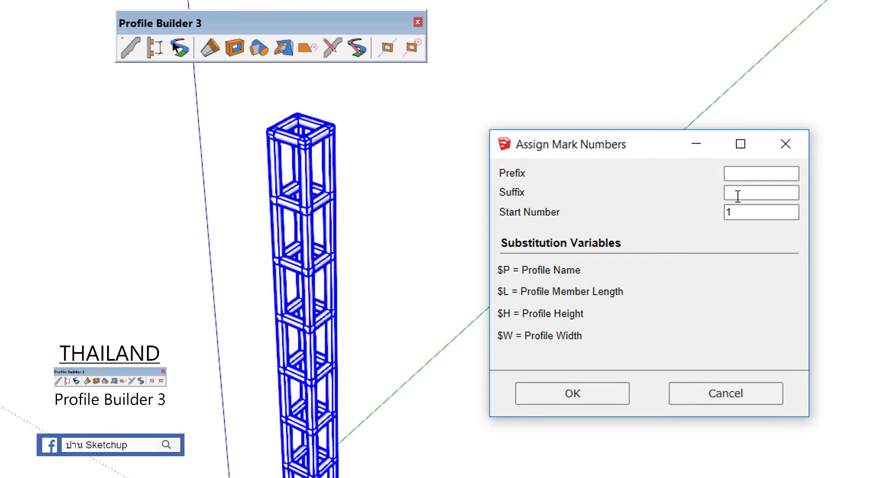
left_click(722, 215)
type("-")
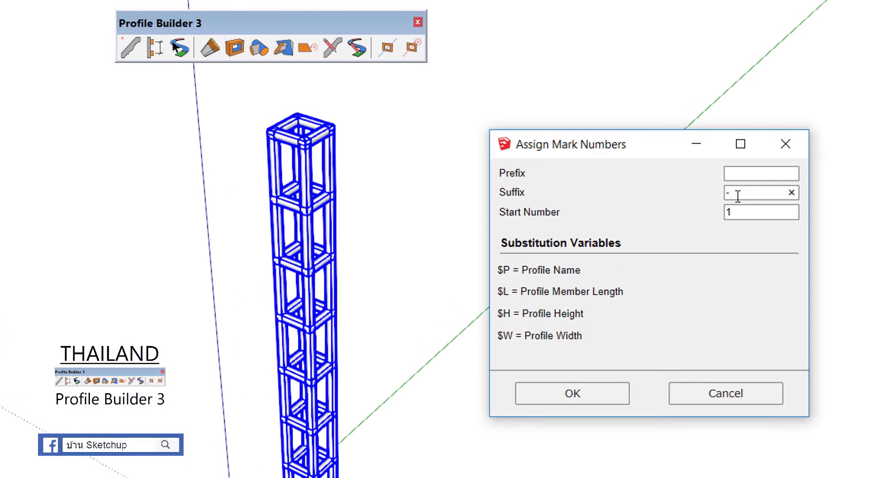
type("$P")
type("$")
key("BackSpace")
key("BackSpace")
key("BackSpace")
key("BackSpace")
type("$P-$L")
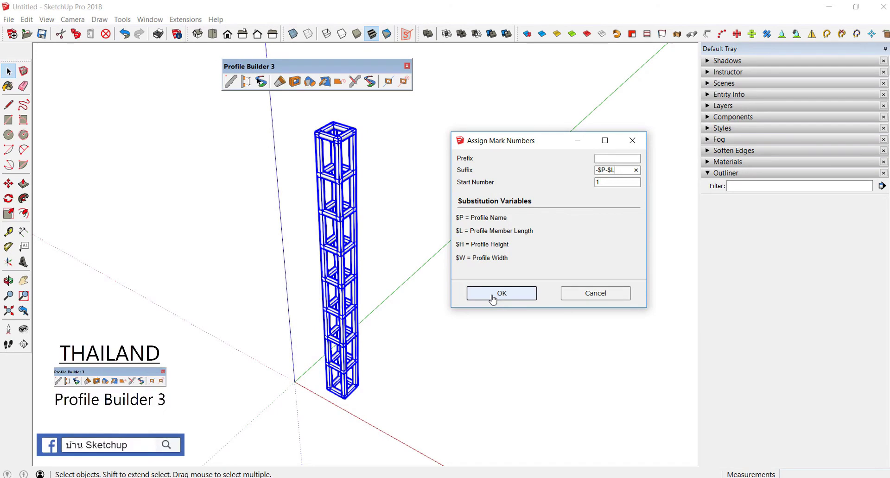
left_click(492, 299)
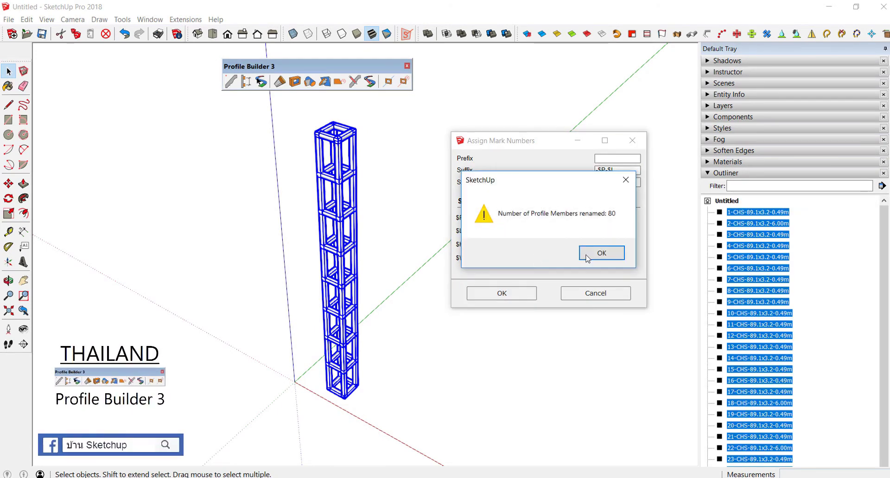
left_click(601, 253)
left_click(447, 223)
- Add leader labels for 69-CHS-89.1x3.2-0.49m, 27-CHS-89.1x3.2-6.00m and a base member
scroll(357, 193, "up", 2)
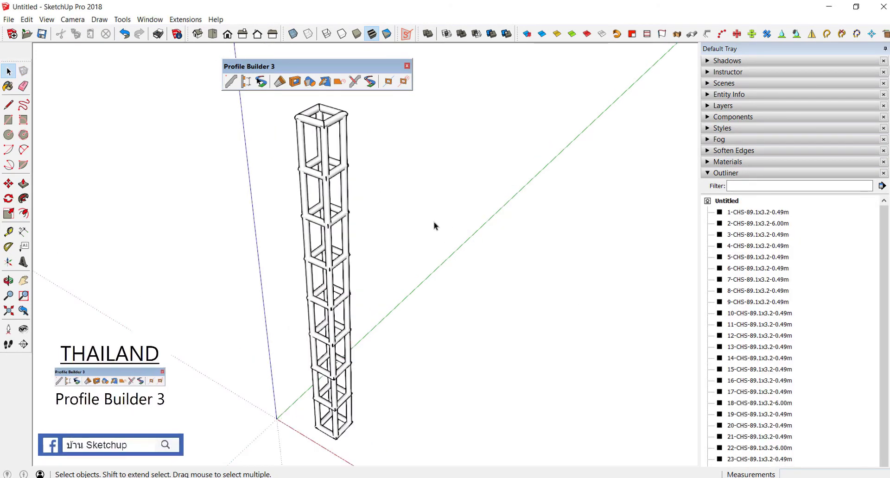
scroll(756, 271, "down", 1)
scroll(756, 271, "down", 1)
scroll(755, 272, "down", 2)
scroll(755, 272, "down", 1)
mouse_move(466, 289)
middle_mouse_down()
mouse_move(395, 236)
mouse_move(360, 163)
middle_mouse_up()
scroll(360, 163, "down", 1)
left_click(23, 247)
left_click(371, 139)
left_click(398, 140)
left_click(391, 169)
left_click(367, 210)
left_click(401, 213)
left_click(325, 176)
left_click(294, 172)
left_click(294, 172)
- Add leader labels for 2-CHS-89.1x3.2-6.00m, 39-CHS-89.1x3.2-0.49m and 6-CHS-89.1x3.2-0.49m members
left_click(325, 156)
left_click(299, 153)
left_click(313, 200)
left_click(358, 235)
left_click(400, 248)
left_click(367, 292)
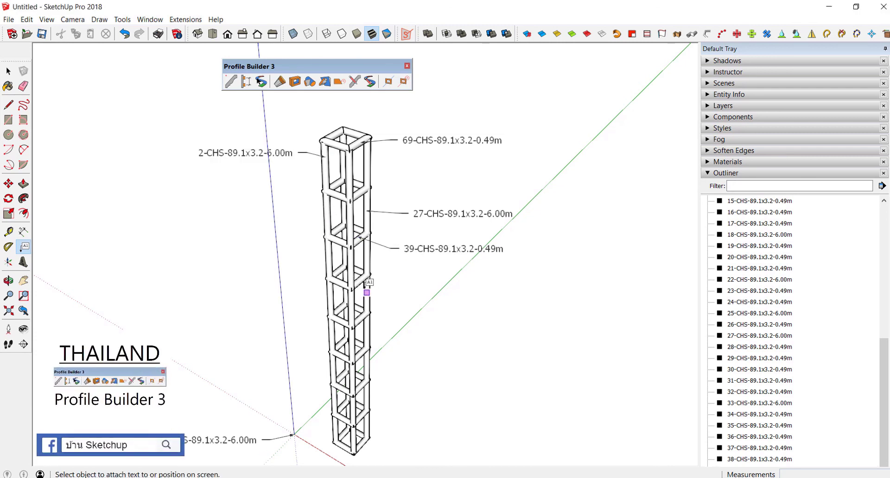
left_click(363, 281)
left_click(389, 288)
left_click(326, 286)
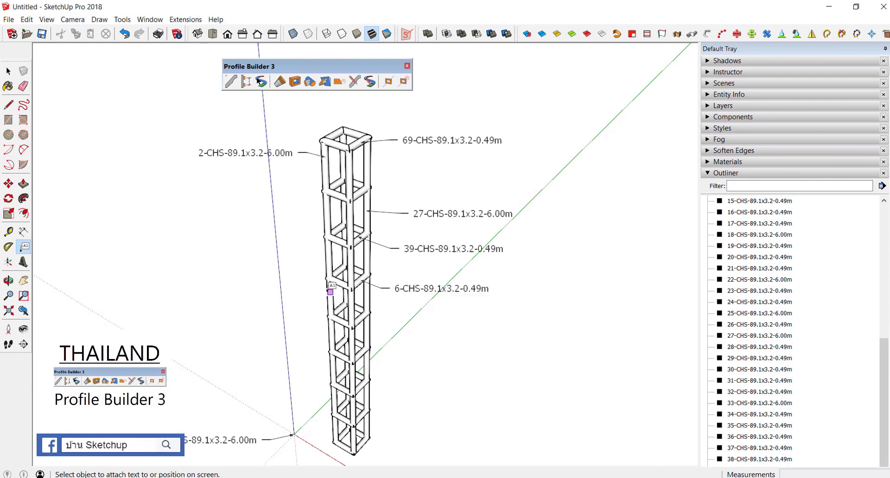
left_click(302, 297)
left_click(328, 225)
left_click(305, 215)
left_click(307, 201)
key("space")
scroll(302, 216, "down", 2)
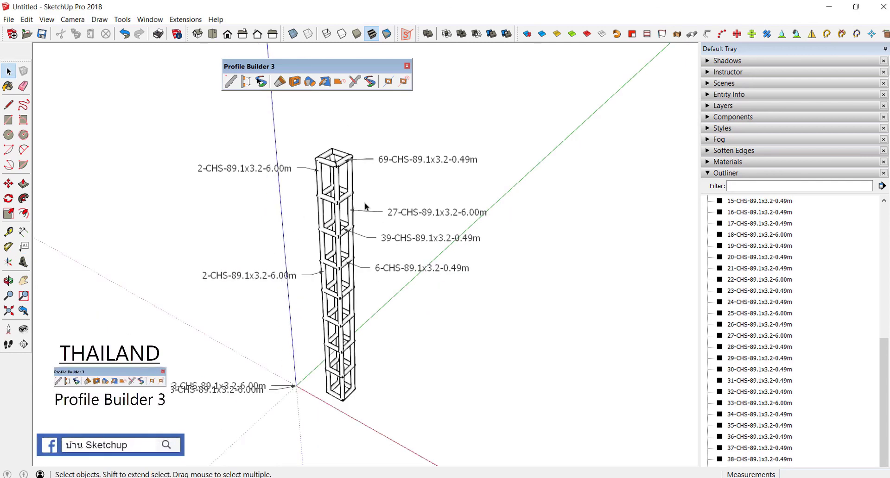
scroll(426, 237, "up", 1)
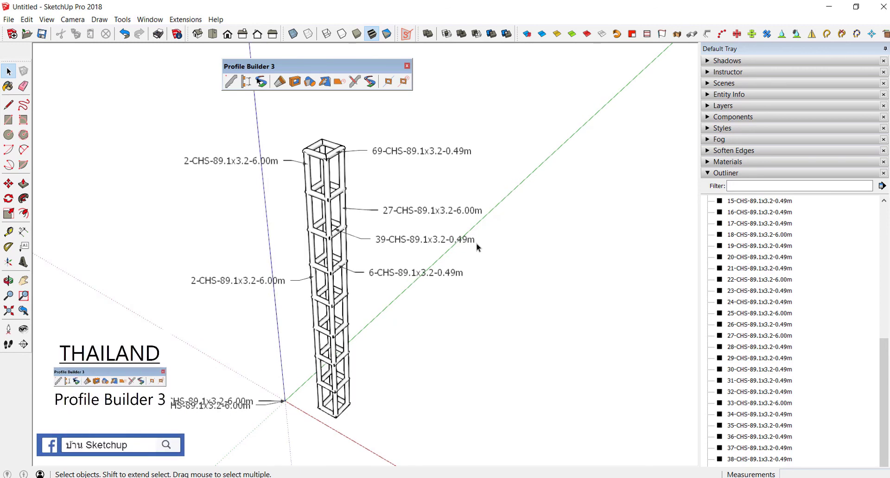
scroll(477, 243, "up", 1)
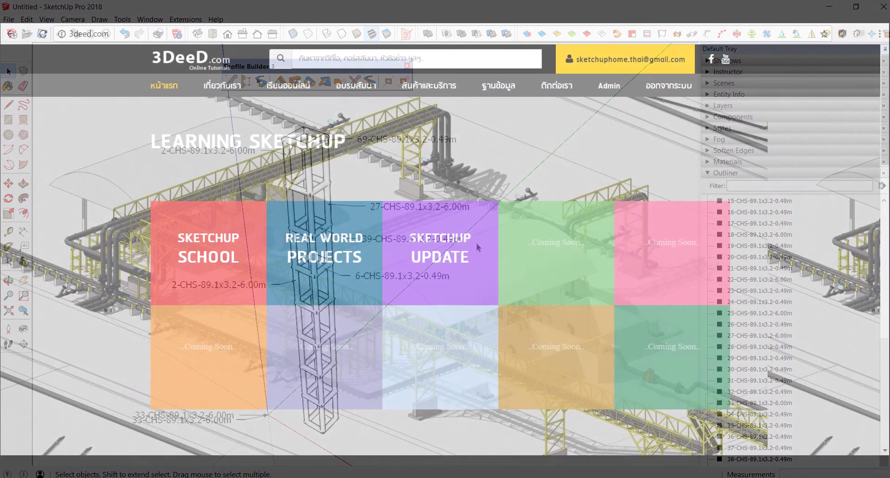